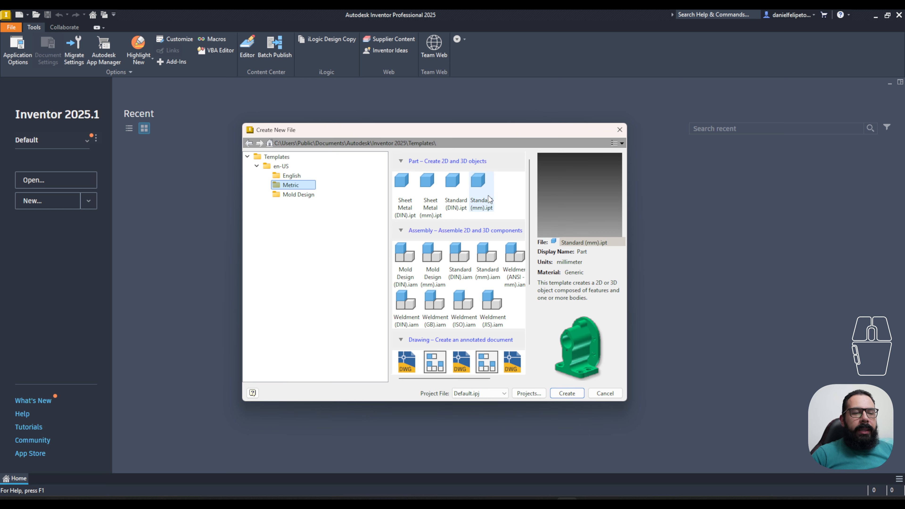
# Create a new part from the Standard (mm).ipt template and start a 2D sketch on the XY plane
pyautogui.click(488, 185)
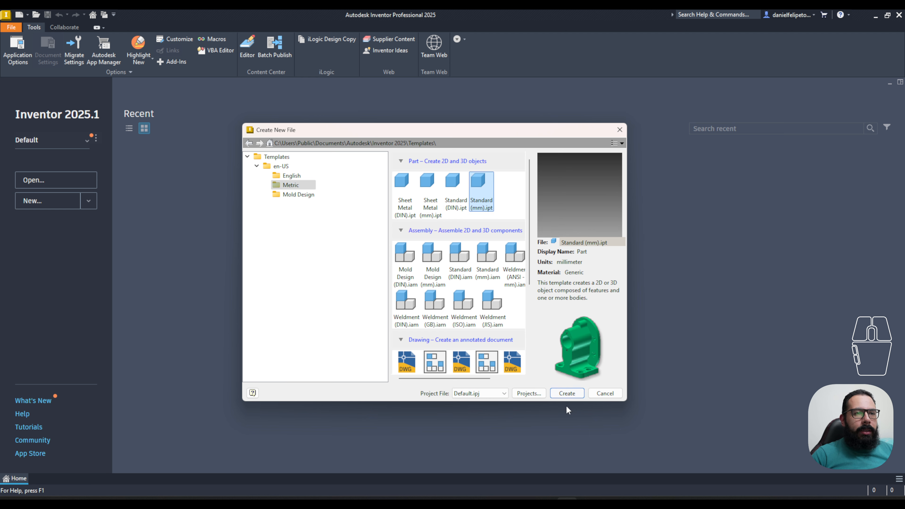
pyautogui.click(562, 393)
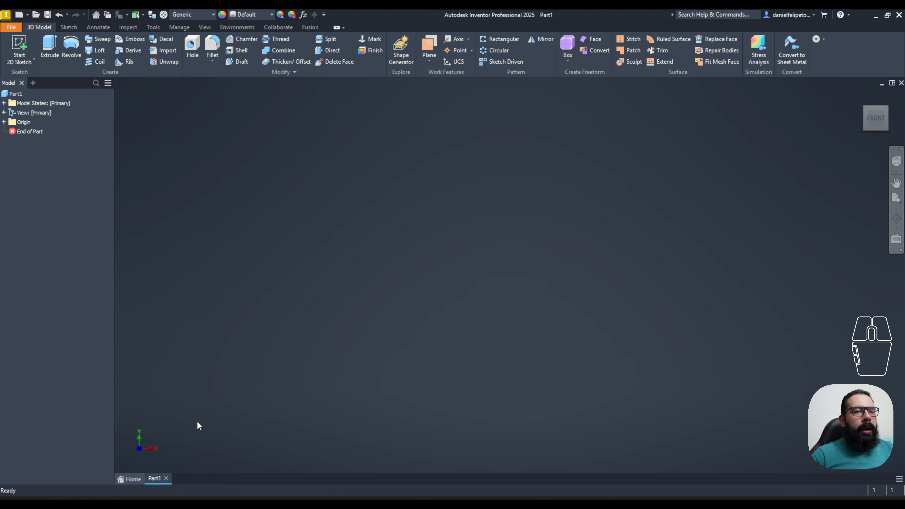
pyautogui.click(20, 45)
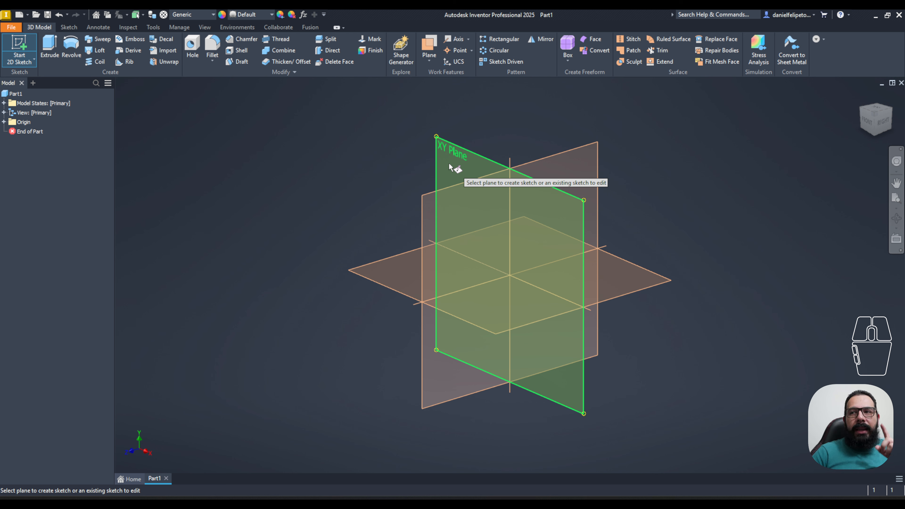
pyautogui.press('Escape')
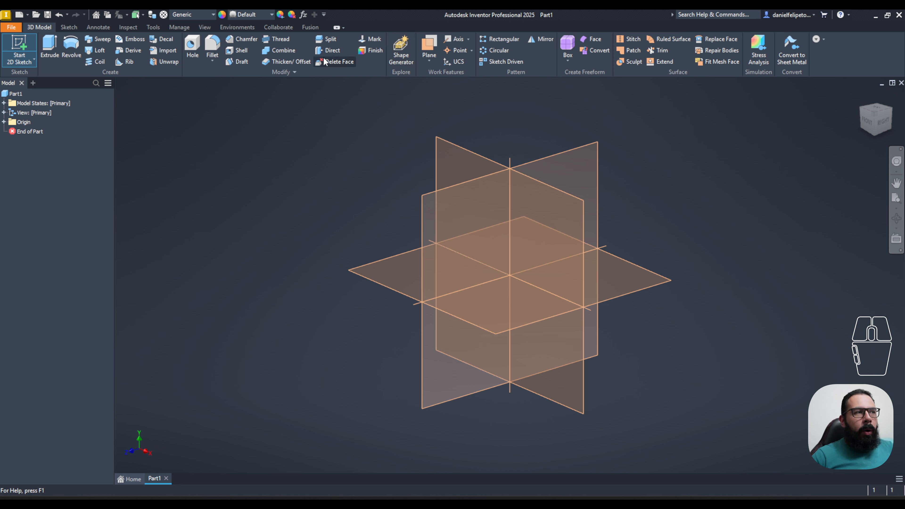
pyautogui.press('s')
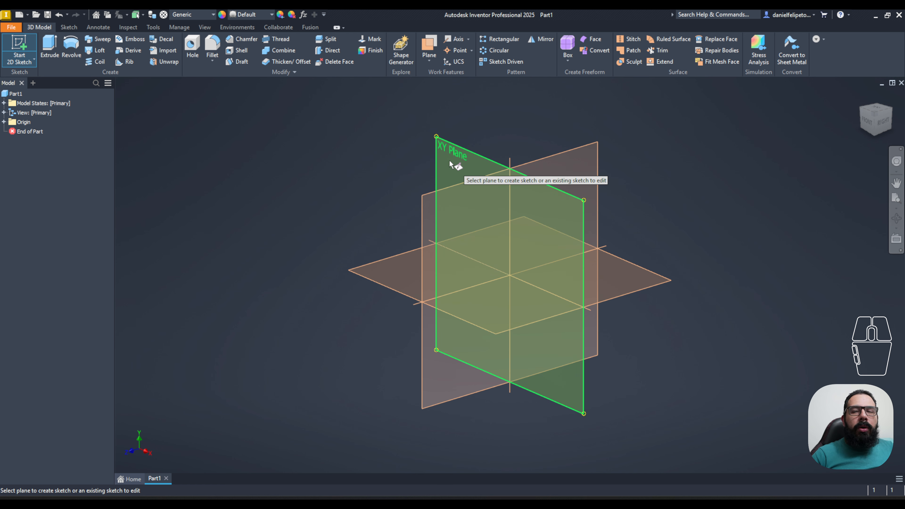
pyautogui.press('Escape')
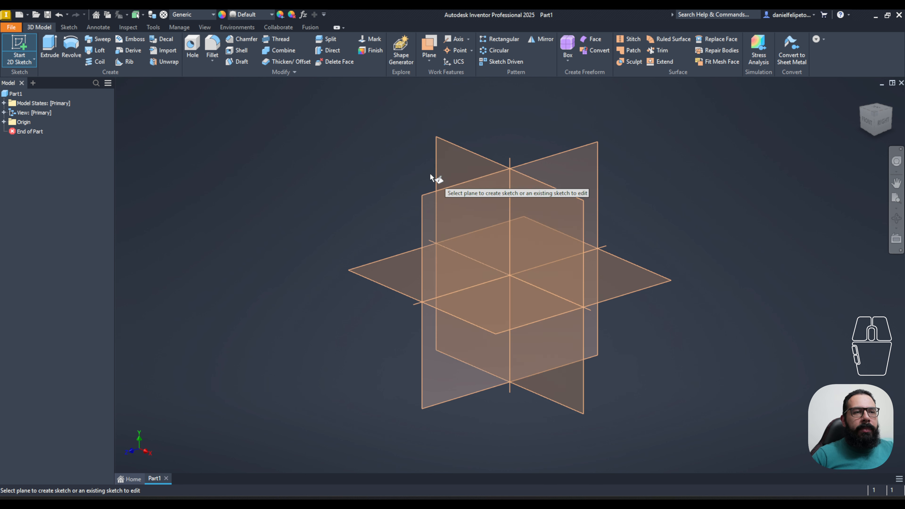
pyautogui.click(449, 161)
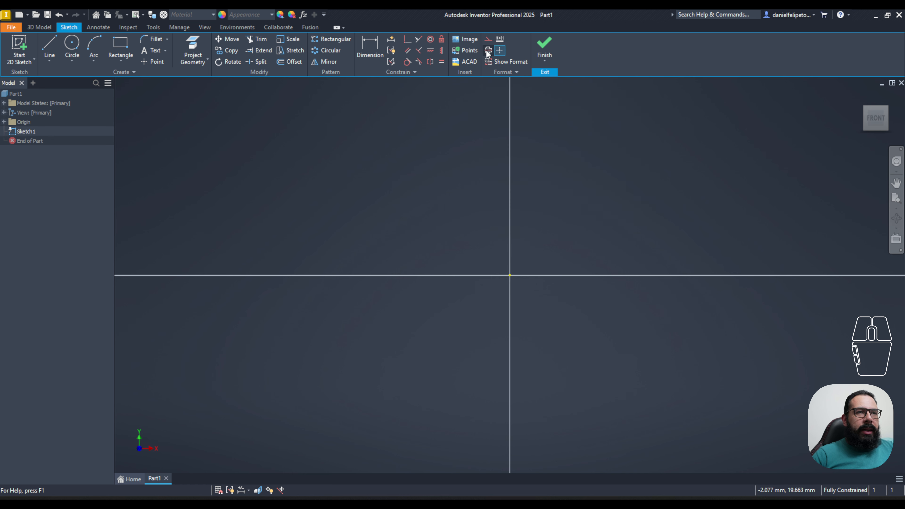
pyautogui.click(499, 50)
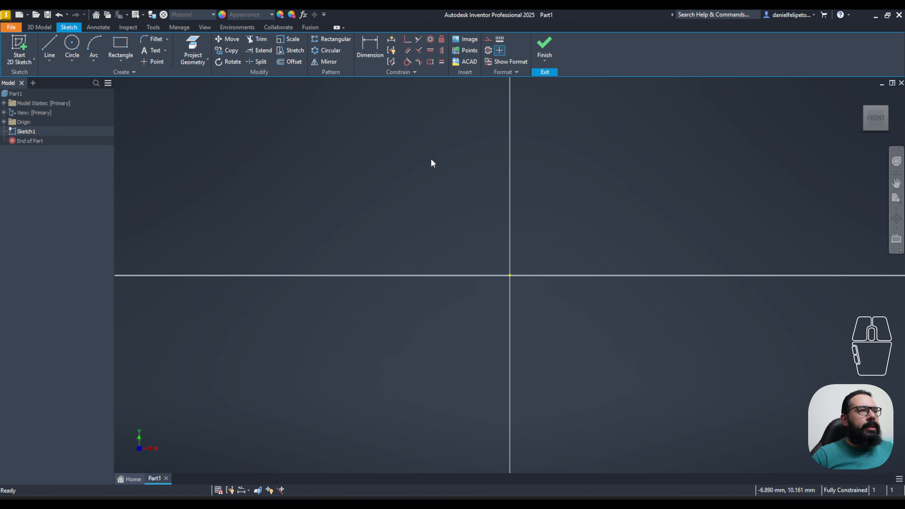
# Sketch a closed triangle around the origin with the Line tool, its upper side about 33 mm and its lower side about 29 mm
pyautogui.click(51, 39)
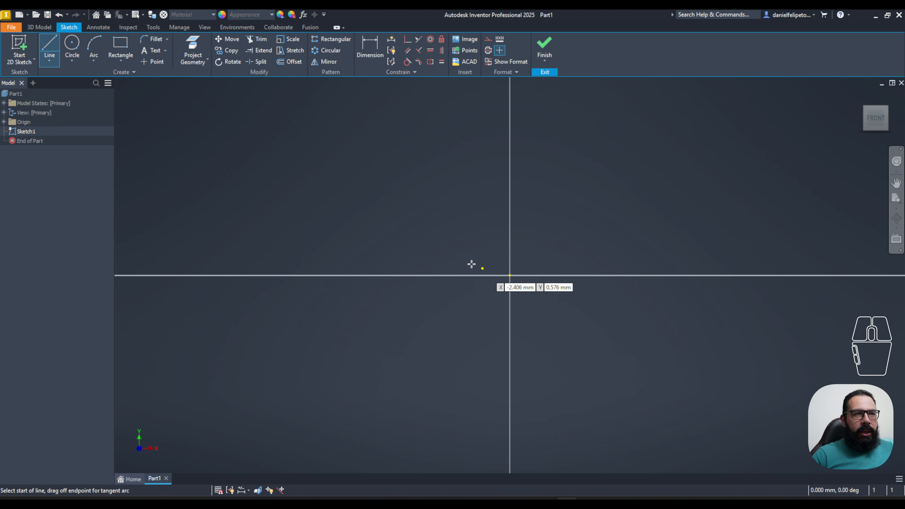
pyautogui.click(291, 149)
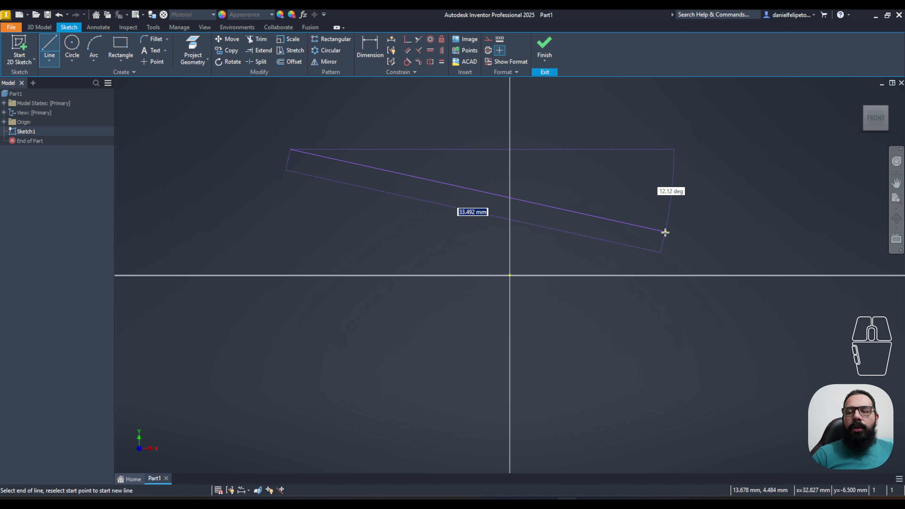
pyautogui.click(661, 237)
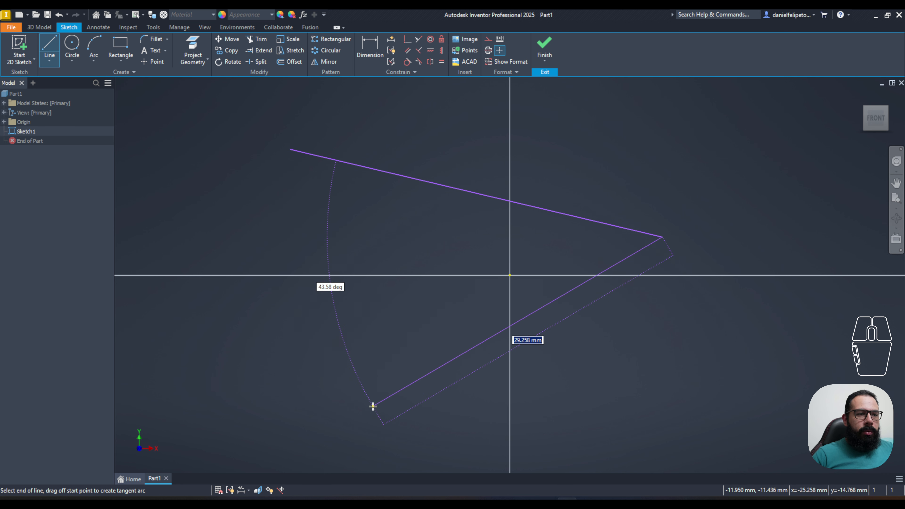
pyautogui.click(373, 406)
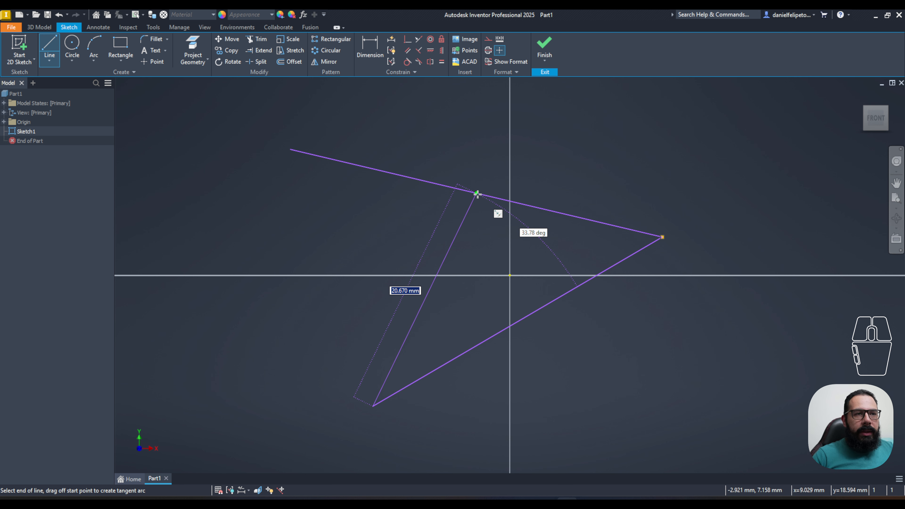
pyautogui.click(291, 150)
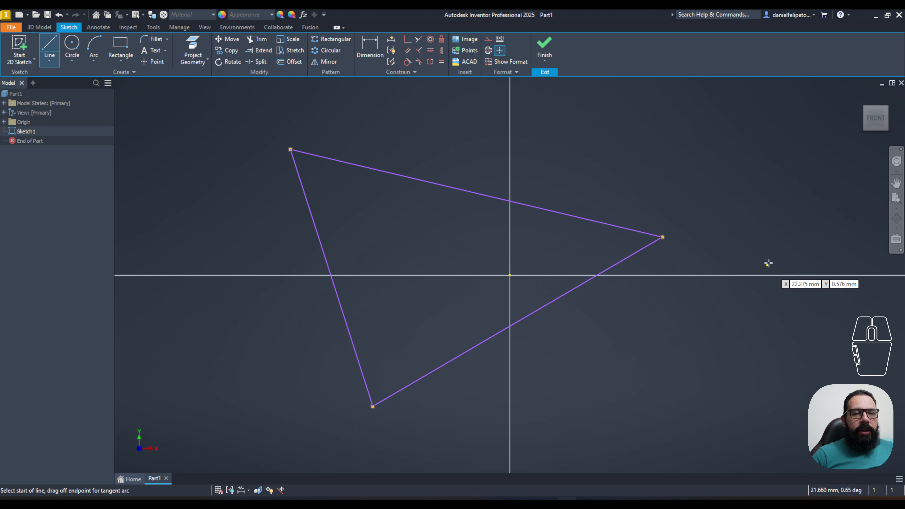
pyautogui.press('Escape')
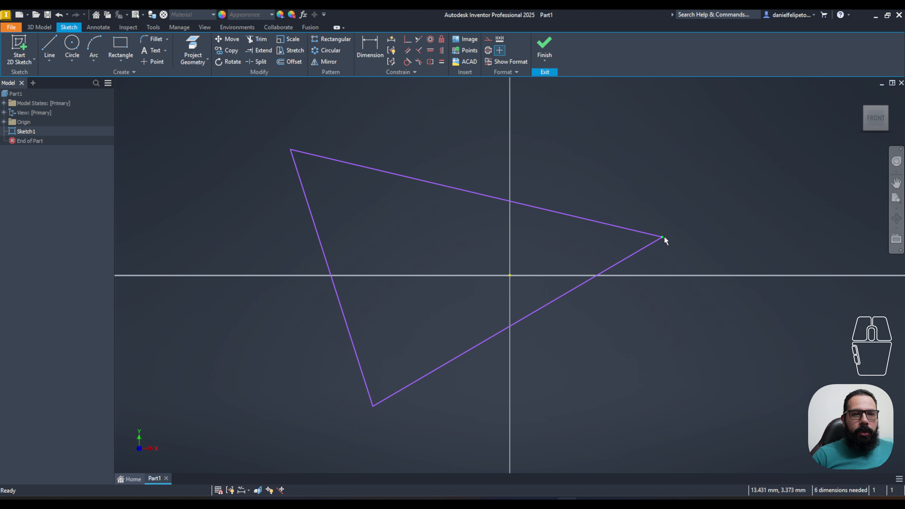
# Move the triangle's right vertex up and outward, and align it with the sketch origin using a Horizontal constraint
pyautogui.moveTo(664, 236)
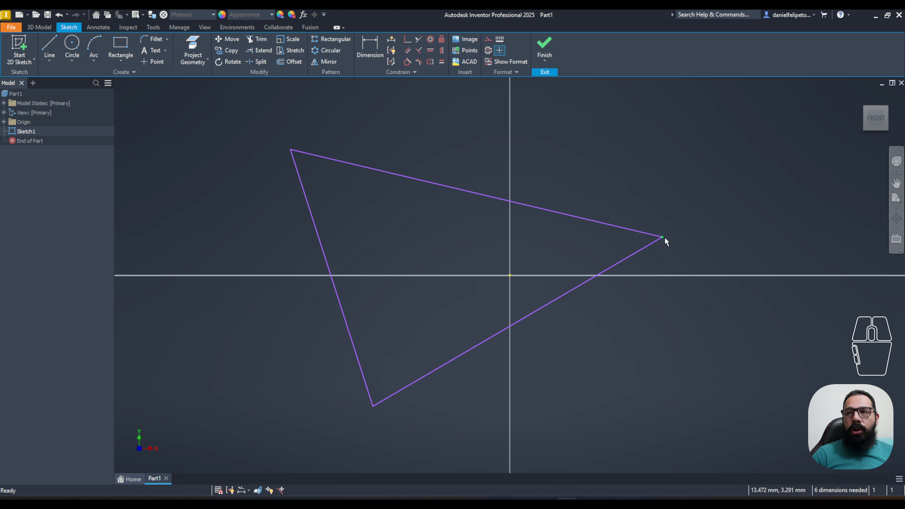
pyautogui.moveTo(662, 237); pyautogui.dragTo(725, 202)
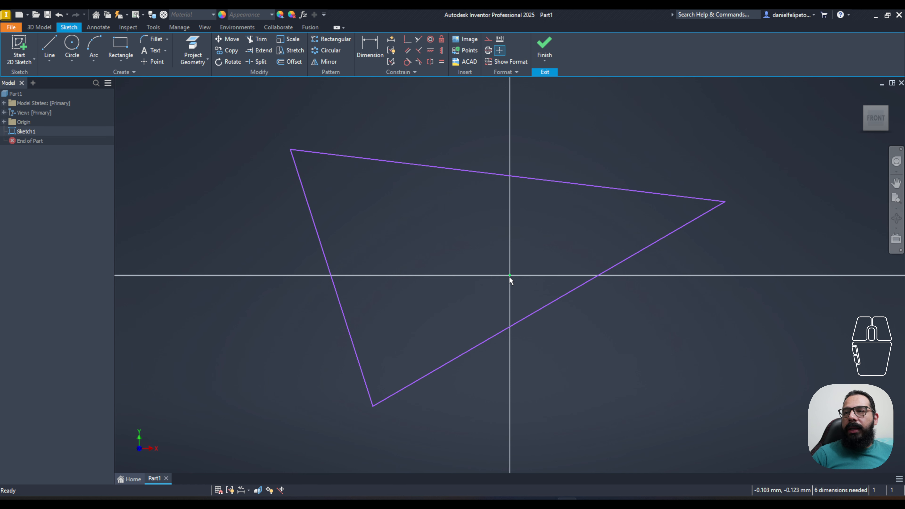
pyautogui.click(430, 51)
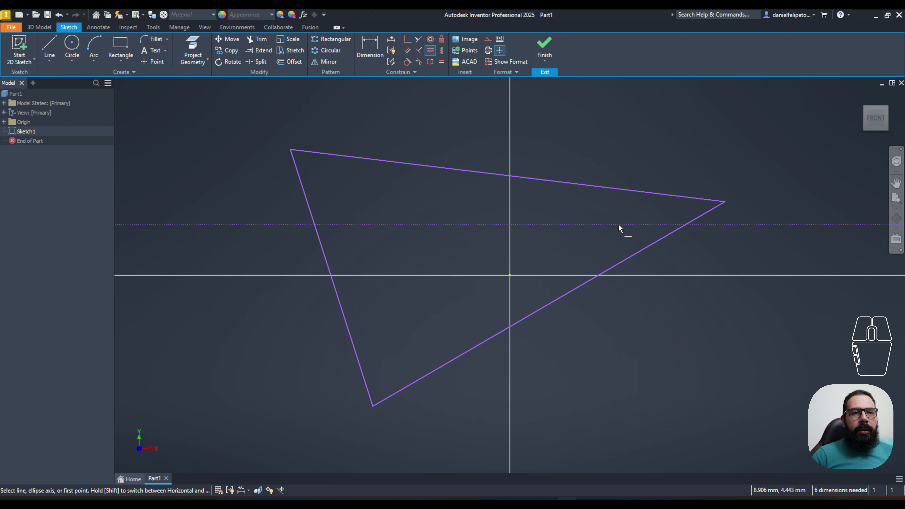
pyautogui.click(724, 202)
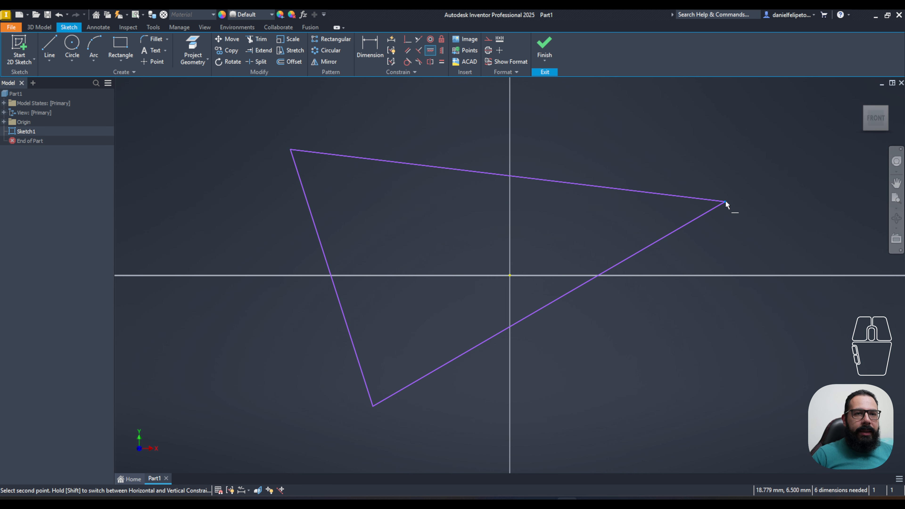
pyautogui.click(509, 276)
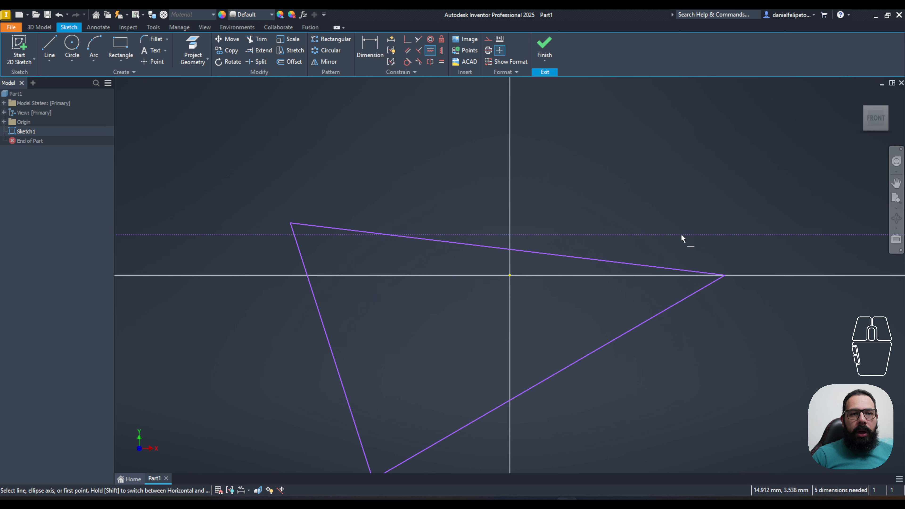
pyautogui.press('Escape')
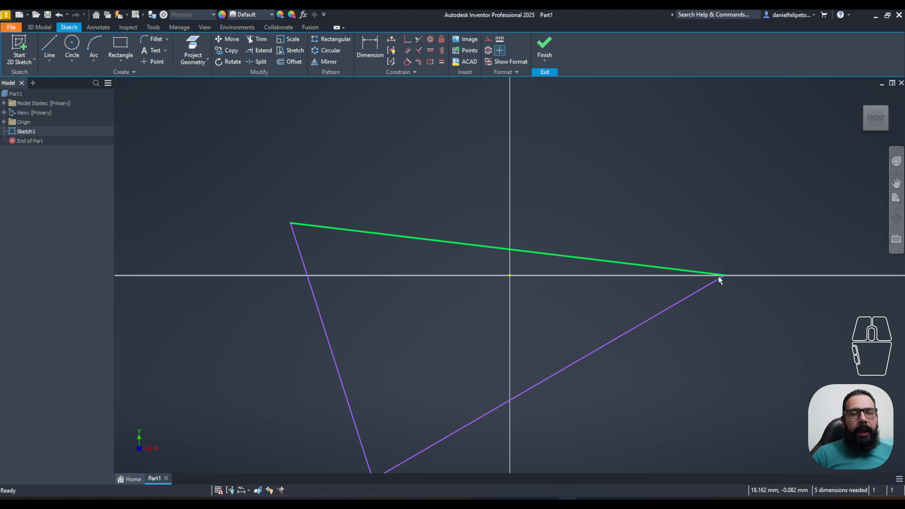
# Move the triangle's right vertex closer to the origin and apply a Vertical constraint to the left side
pyautogui.moveTo(726, 274); pyautogui.dragTo(682, 235)
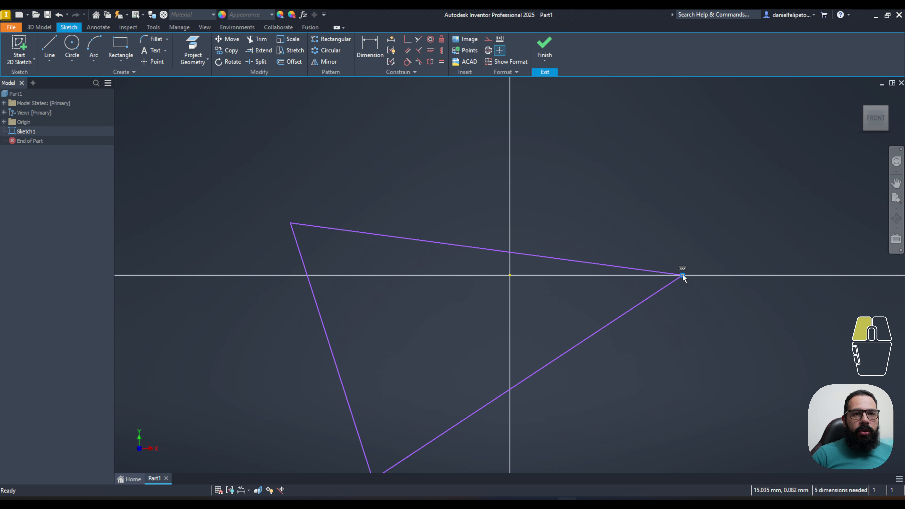
pyautogui.moveTo(682, 274); pyautogui.dragTo(643, 215)
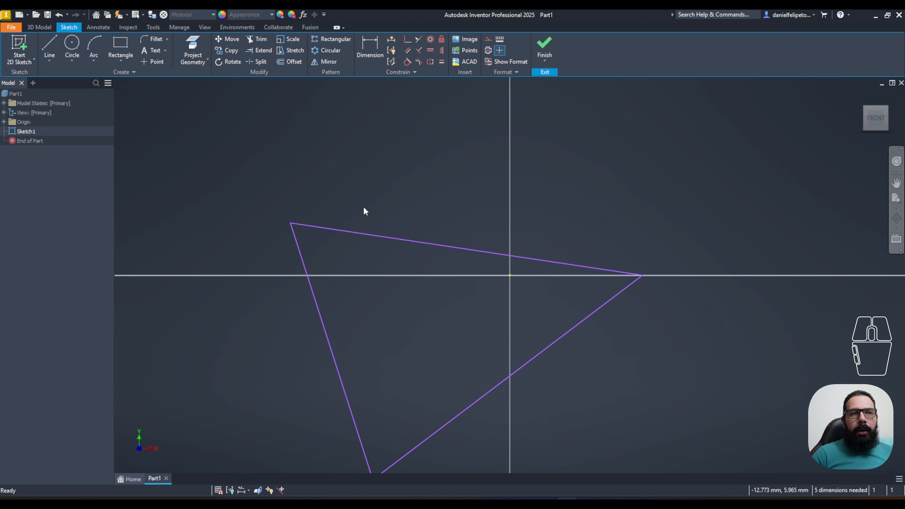
pyautogui.click(442, 51)
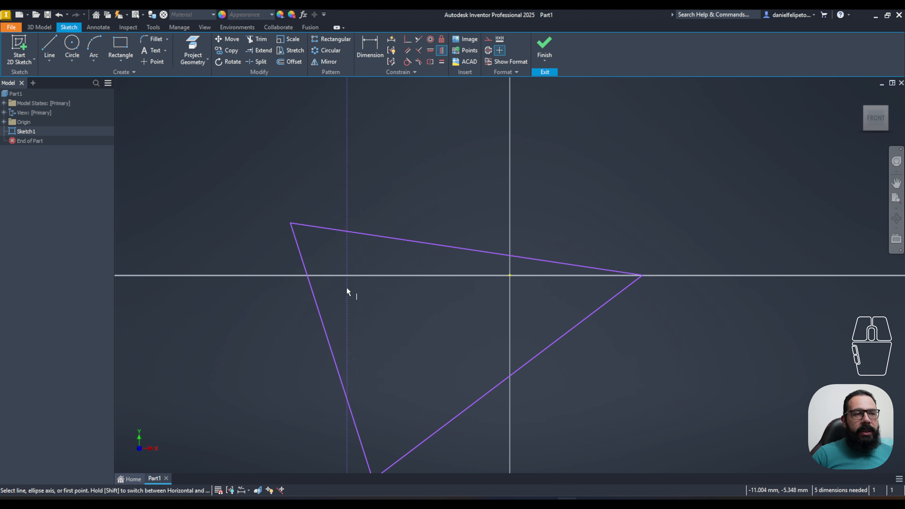
pyautogui.click(297, 243)
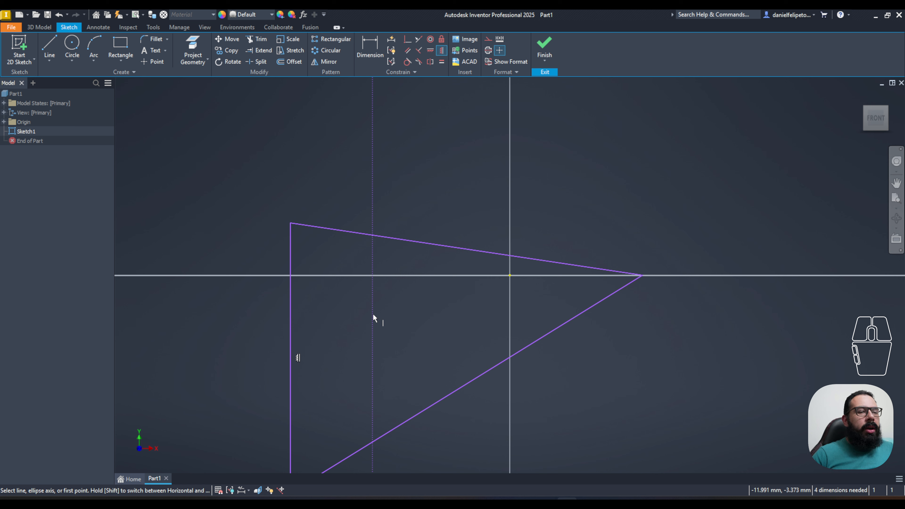
pyautogui.press('Escape')
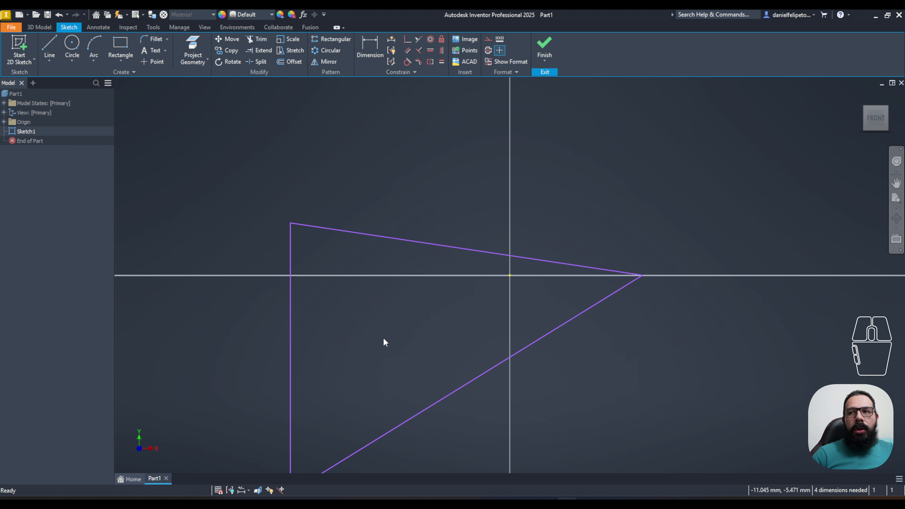
# Zoom in and out on the triangle sketch to practise changing the view scale
pyautogui.scroll(3, 399, 319)
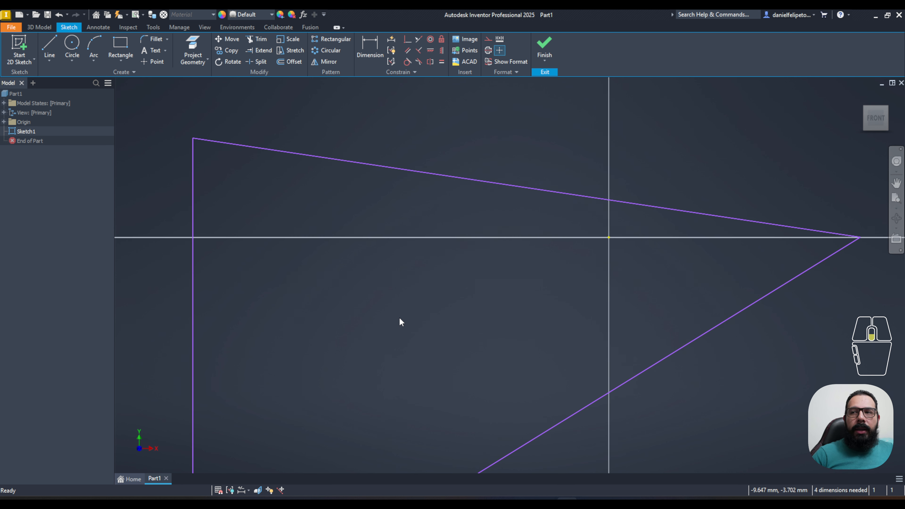
pyautogui.scroll(3, 399, 318)
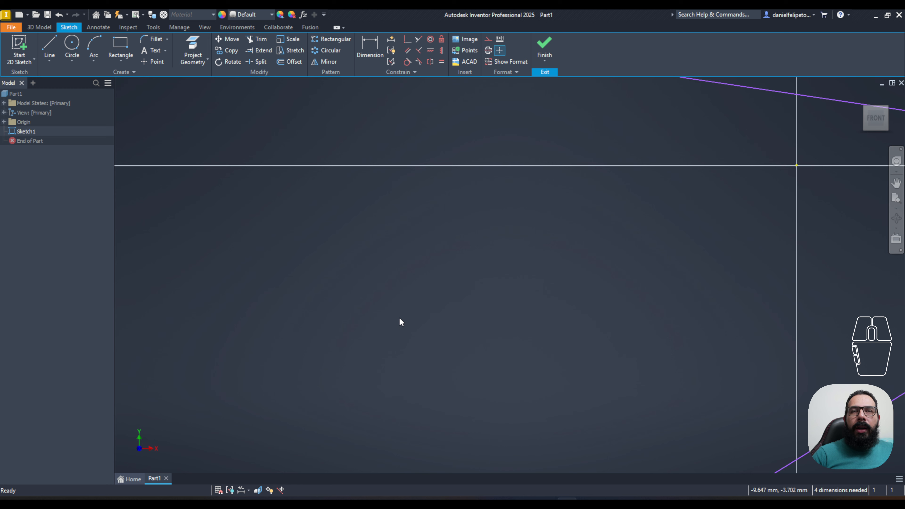
pyautogui.scroll(-5, 399, 321)
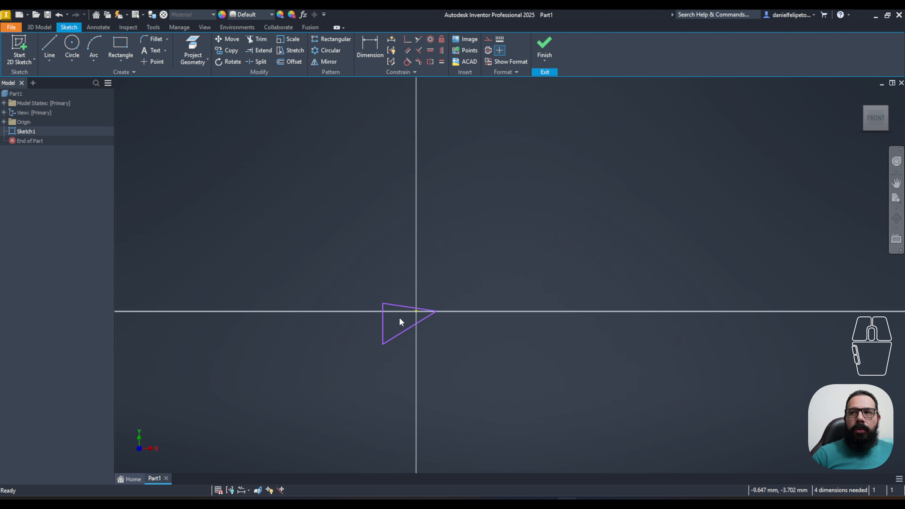
pyautogui.scroll(-3, 399, 319)
pyautogui.scroll(3, 399, 319)
pyautogui.scroll(-2, 399, 319)
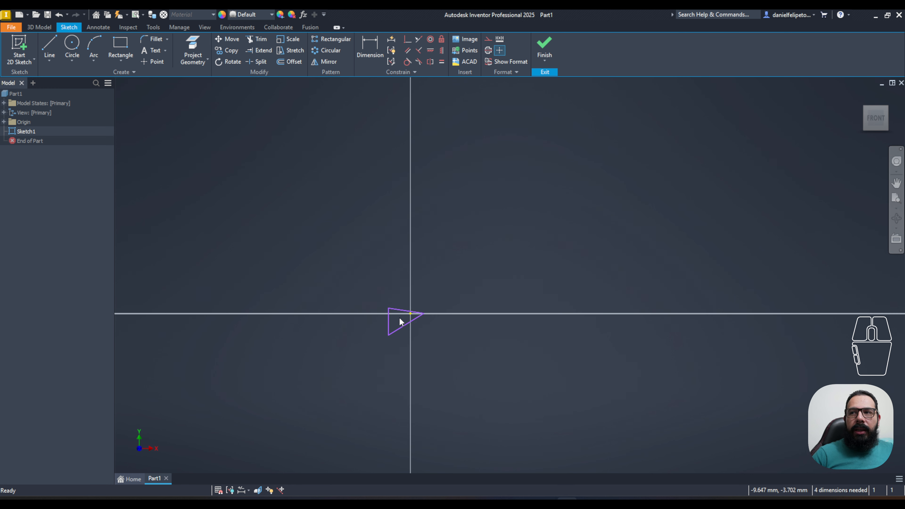
pyautogui.scroll(4, 399, 321)
pyautogui.scroll(-2, 399, 321)
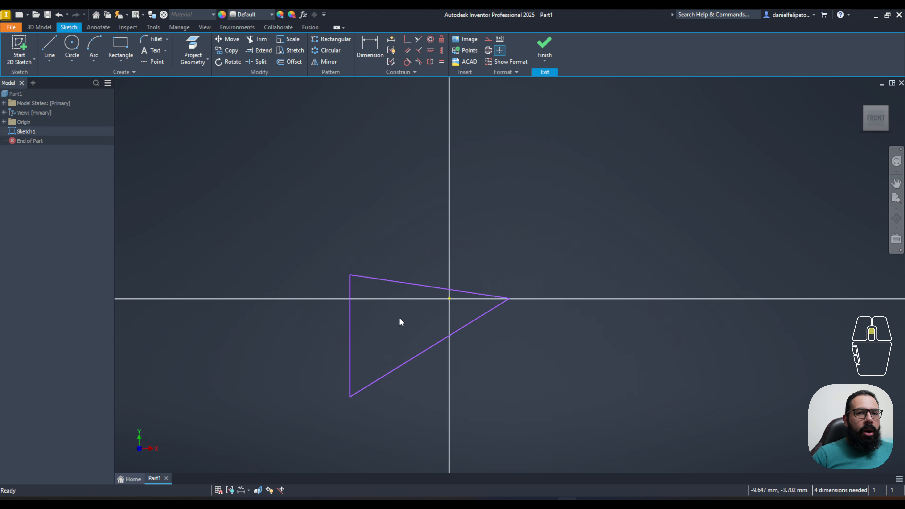
pyautogui.scroll(2, 399, 322)
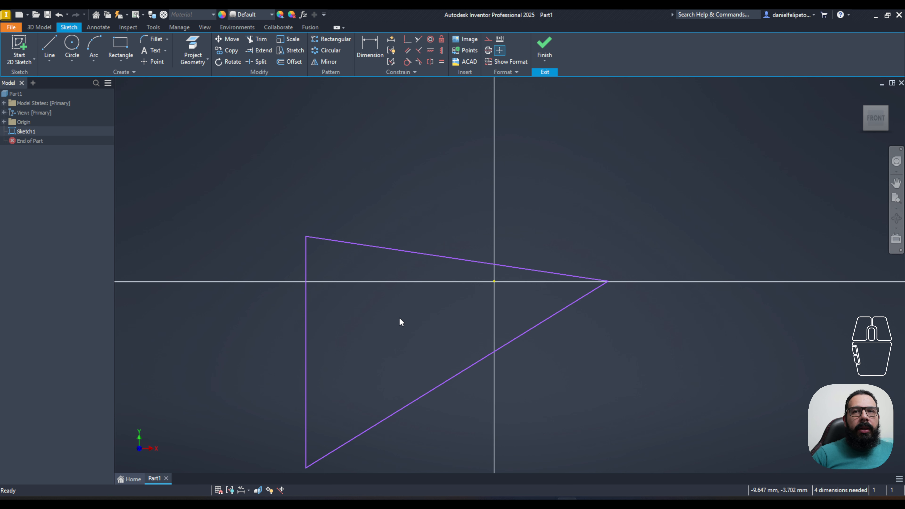
# Pan the view across the sketch and combine it with zooming around the triangle's interior
pyautogui.moveTo(399, 319)
pyautogui.mouseDown(button='middle')
pyautogui.moveTo(403, 298)
pyautogui.moveTo(450, 266)
pyautogui.moveTo(499, 267)
pyautogui.moveTo(628, 295)
pyautogui.moveTo(690, 231)
pyautogui.moveTo(633, 181)
pyautogui.moveTo(457, 193)
pyautogui.moveTo(397, 258)
pyautogui.moveTo(514, 290)
pyautogui.mouseUp(button='middle')
pyautogui.scroll(-5, 557, 292)
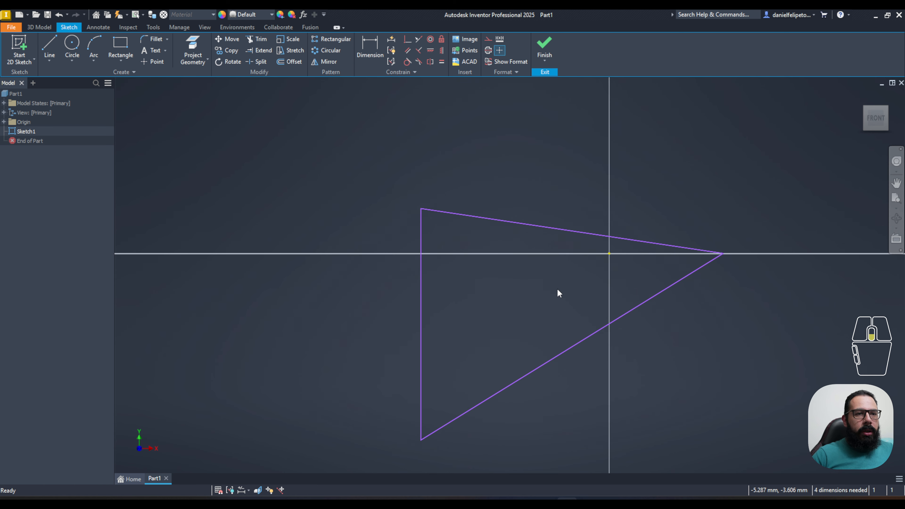
pyautogui.scroll(4, 557, 292)
pyautogui.scroll(3, 557, 289)
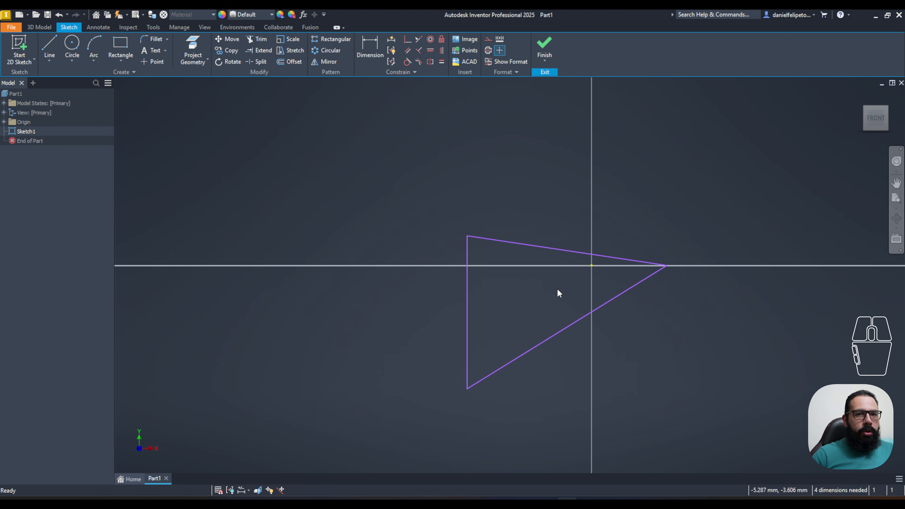
pyautogui.scroll(-4, 557, 289)
pyautogui.moveTo(557, 289); pyautogui.dragTo(471, 236, button='middle')
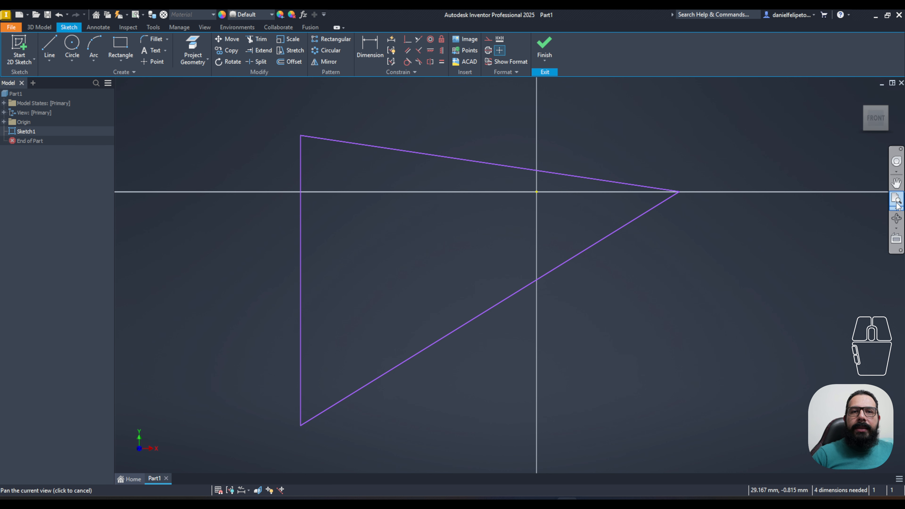
# Move the view around the triangle with the Pan tool and inspect the available zoom modes
pyautogui.click(896, 184)
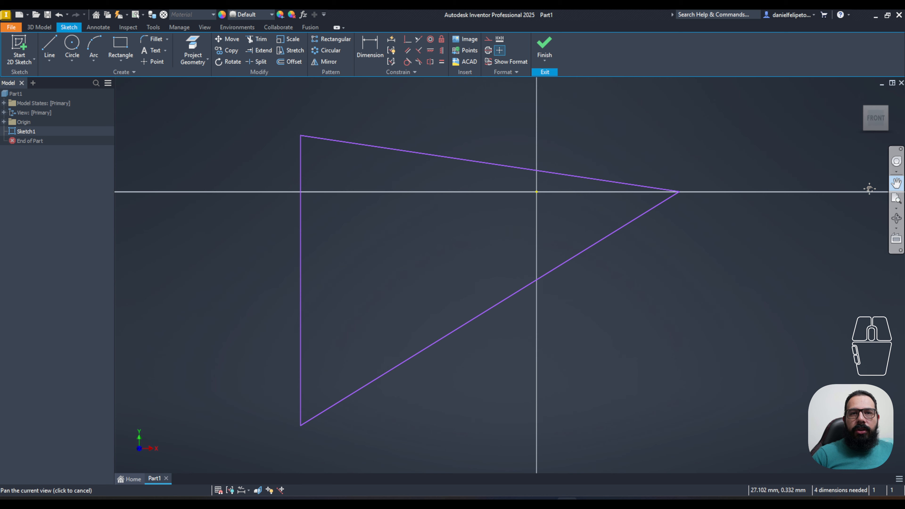
pyautogui.moveTo(821, 206)
pyautogui.mouseDown()
pyautogui.moveTo(773, 231)
pyautogui.moveTo(723, 235)
pyautogui.moveTo(723, 199)
pyautogui.moveTo(768, 187)
pyautogui.mouseUp()
pyautogui.moveTo(641, 277); pyautogui.dragTo(742, 298)
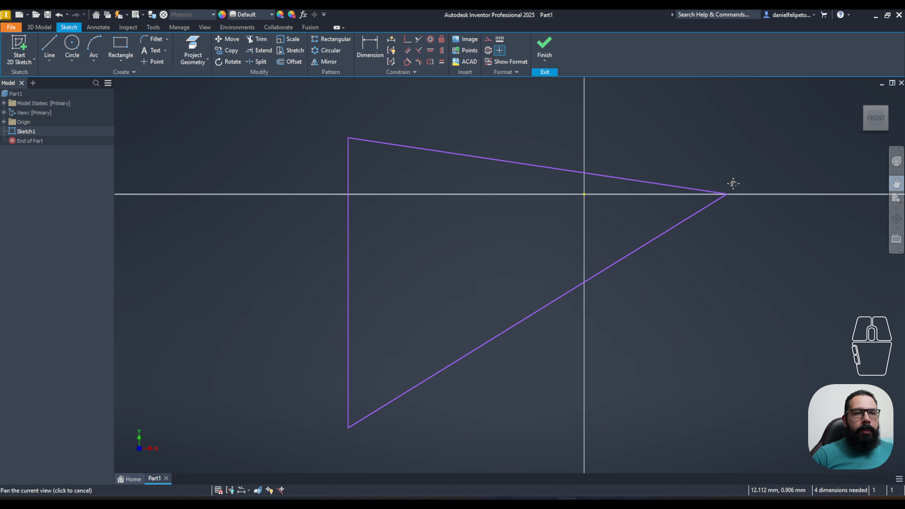
pyautogui.moveTo(681, 167); pyautogui.dragTo(746, 168)
pyautogui.moveTo(725, 268)
pyautogui.mouseDown()
pyautogui.moveTo(642, 256)
pyautogui.moveTo(660, 246)
pyautogui.mouseUp()
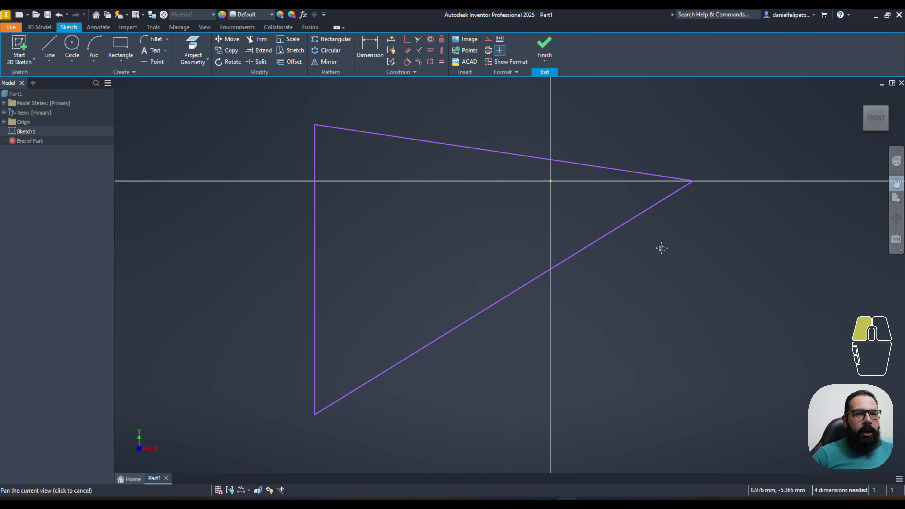
pyautogui.click(896, 186)
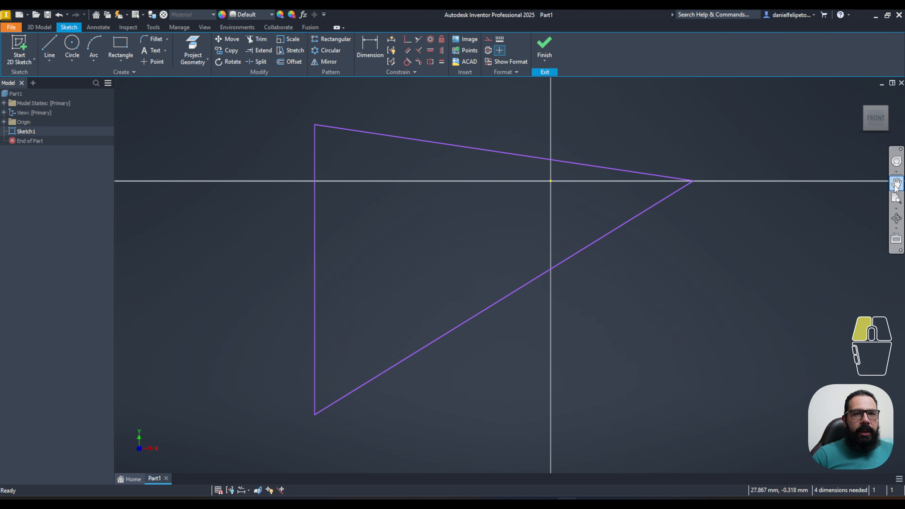
pyautogui.click(896, 209)
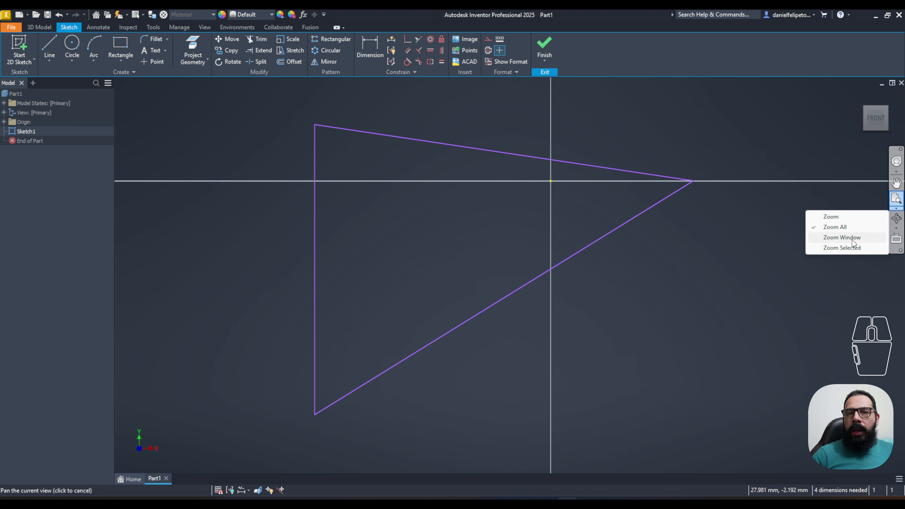
pyautogui.click(818, 284)
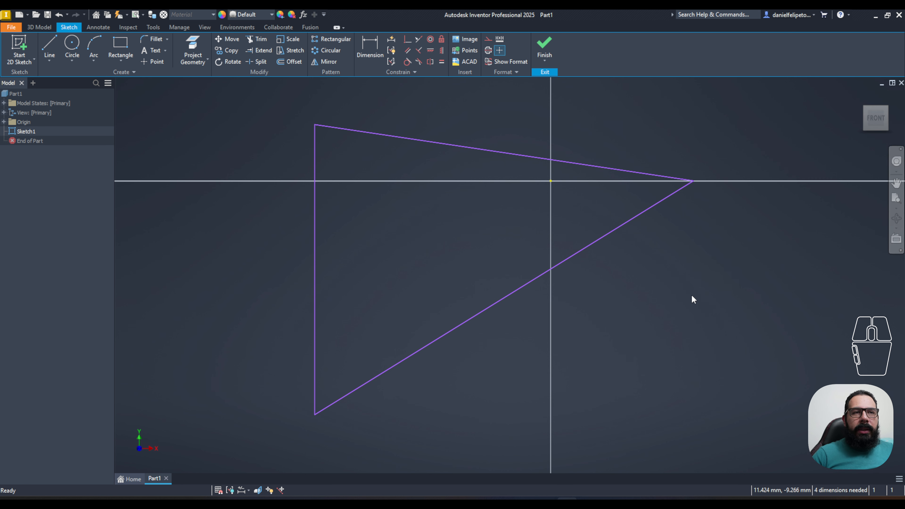
# Alternate zooming and panning until the whole triangle is framed in the view again
pyautogui.scroll(-3, 692, 295)
pyautogui.scroll(4, 692, 294)
pyautogui.scroll(-6, 691, 294)
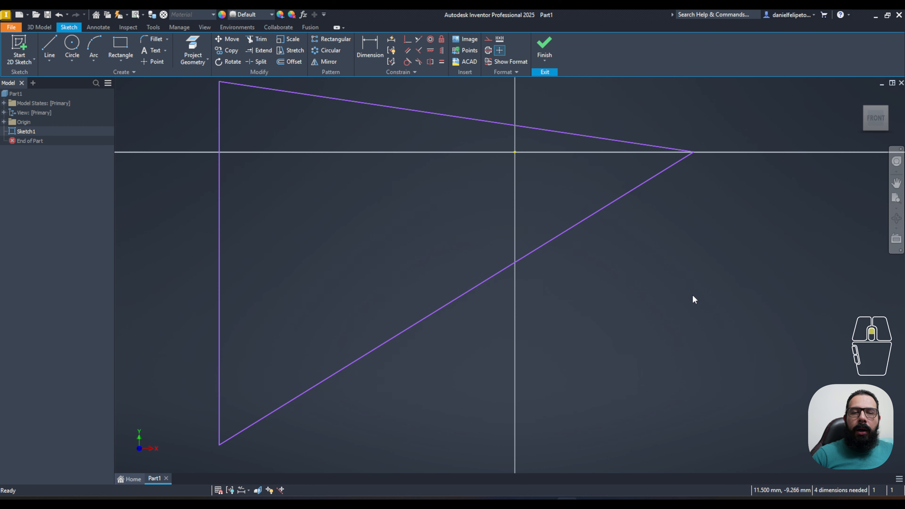
pyautogui.scroll(3, 692, 294)
pyautogui.scroll(3, 689, 280)
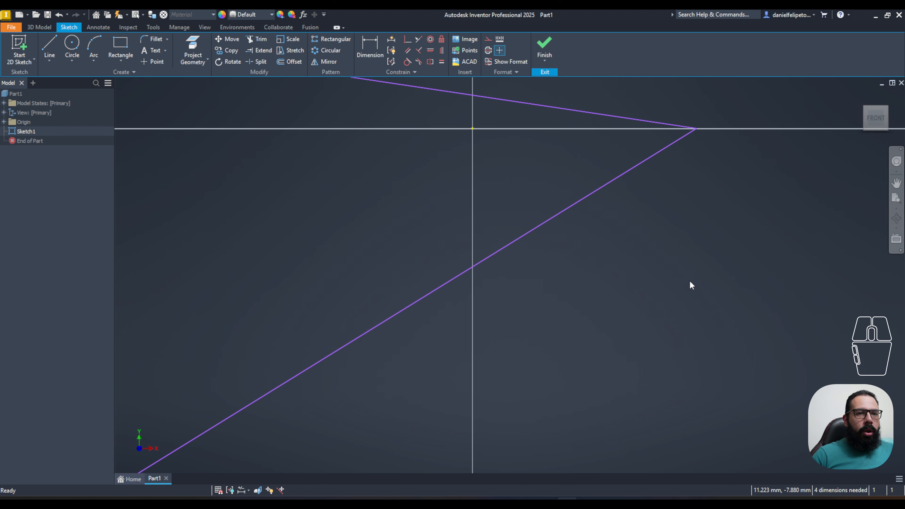
pyautogui.scroll(-3, 689, 280)
pyautogui.scroll(-5, 689, 281)
pyautogui.scroll(2, 688, 282)
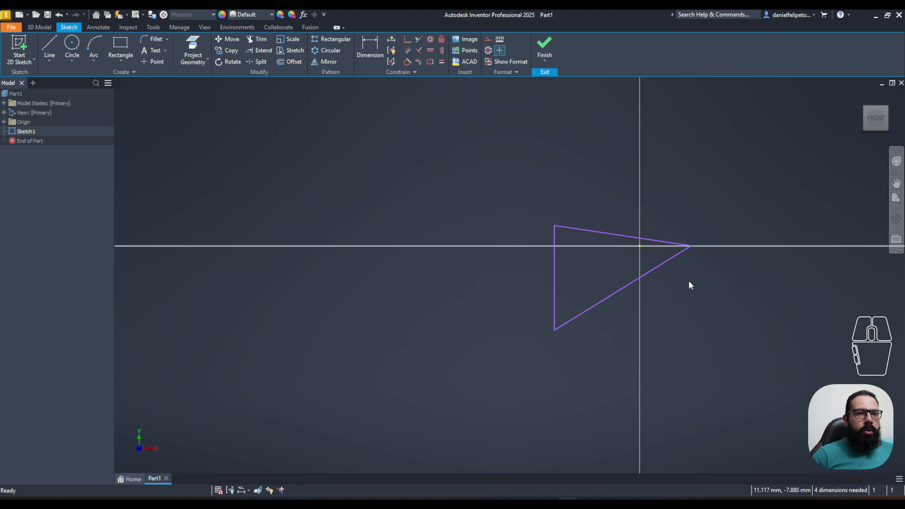
pyautogui.moveTo(689, 280)
pyautogui.mouseDown(button='middle')
pyautogui.moveTo(683, 289)
pyautogui.moveTo(717, 227)
pyautogui.moveTo(578, 247)
pyautogui.moveTo(591, 271)
pyautogui.moveTo(564, 302)
pyautogui.moveTo(624, 302)
pyautogui.mouseUp(button='middle')
pyautogui.scroll(3, 581, 254)
pyautogui.scroll(3, 563, 304)
pyautogui.scroll(-2, 624, 303)
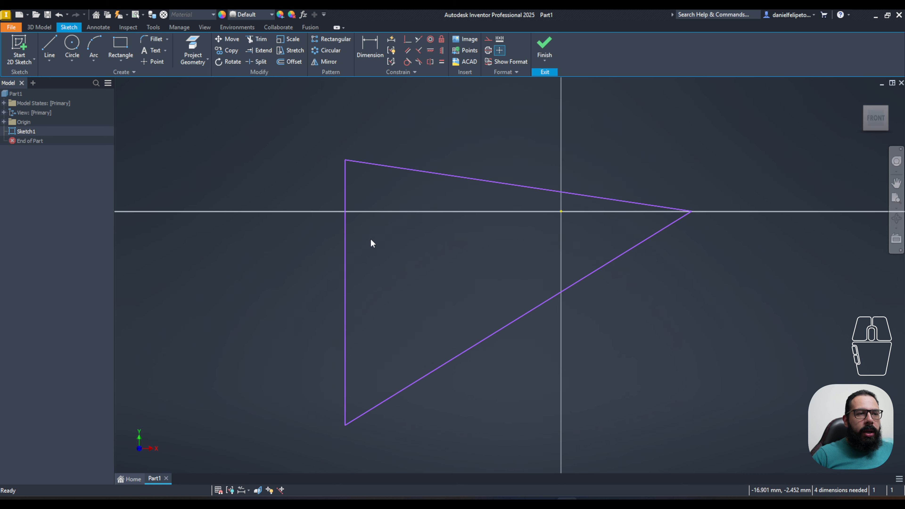
# Align the midpoint of the triangle's left side with the sketch origin using a Horizontal constraint
pyautogui.click(430, 50)
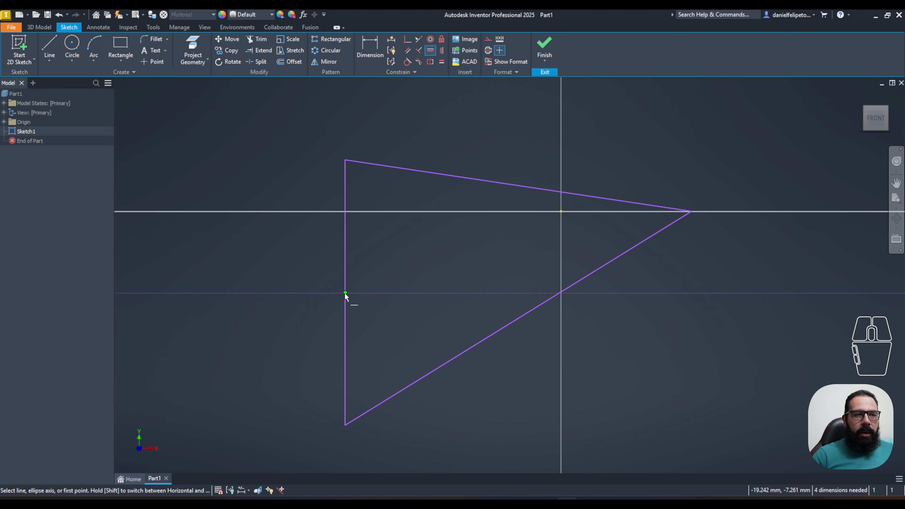
pyautogui.moveTo(344, 293)
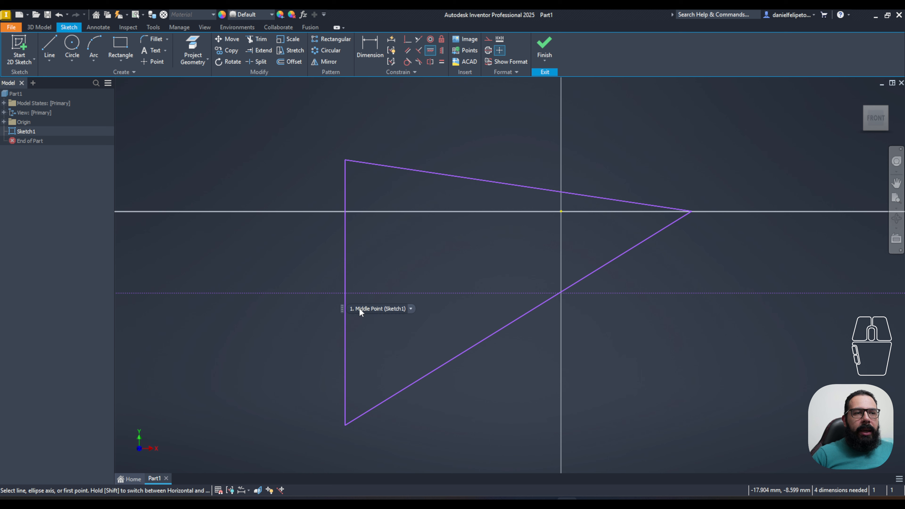
pyautogui.click(345, 293)
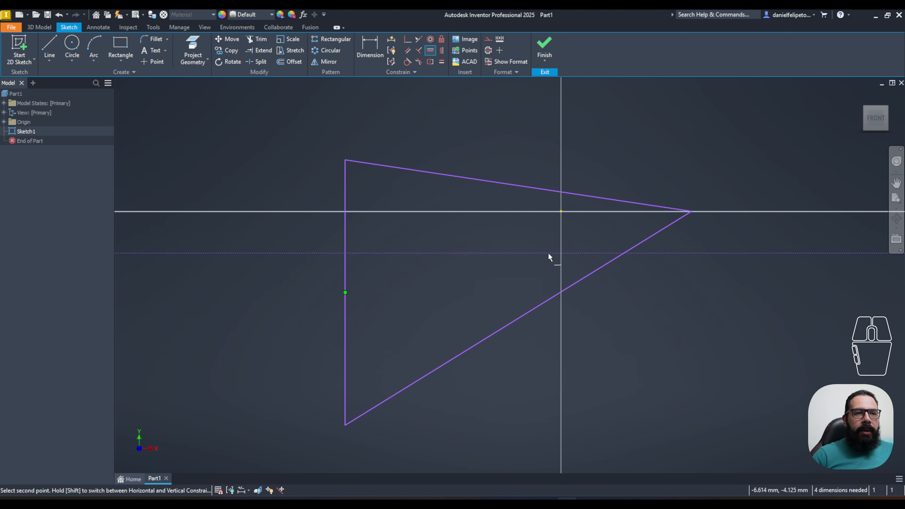
pyautogui.click(561, 211)
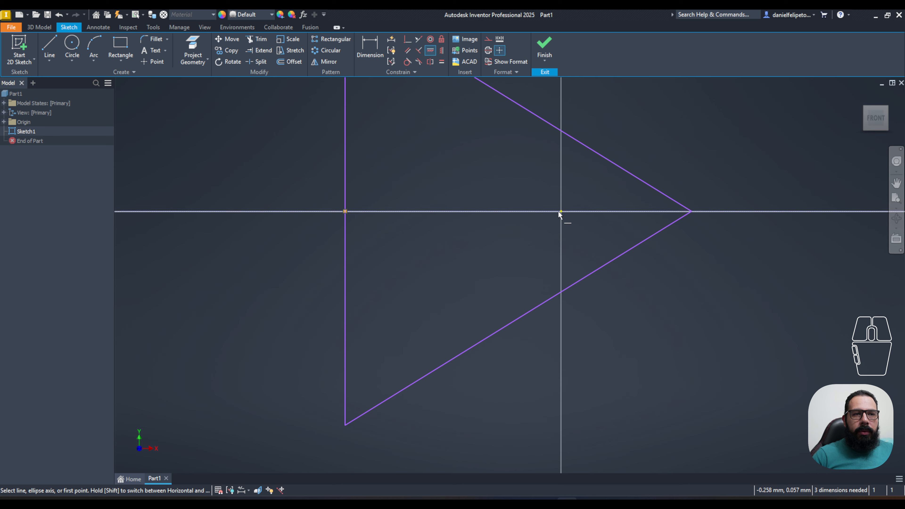
pyautogui.moveTo(541, 263); pyautogui.dragTo(581, 306, button='middle')
pyautogui.scroll(-2, 581, 303)
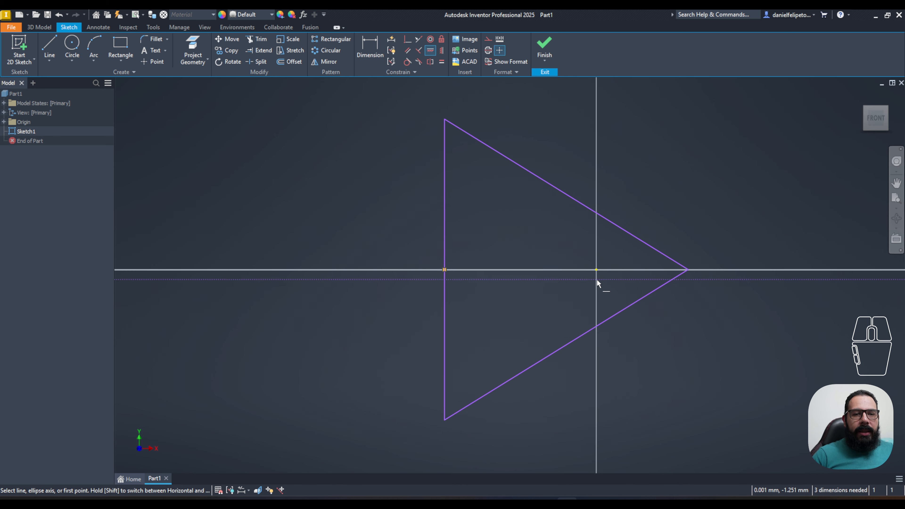
pyautogui.press('Escape')
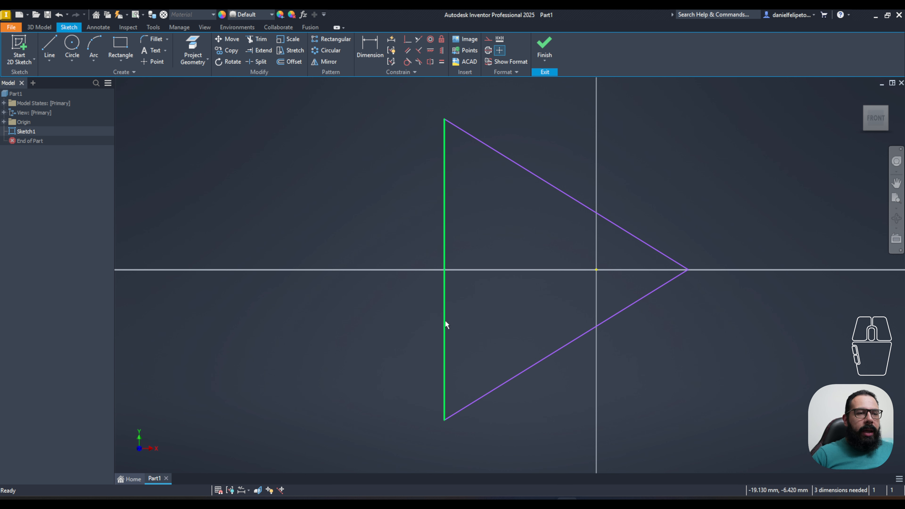
# Test the triangle's remaining freedom by moving its left side, lower-left vertex and right vertex, leaving the left side farther from the origin than the right vertex
pyautogui.moveTo(444, 320); pyautogui.dragTo(509, 319)
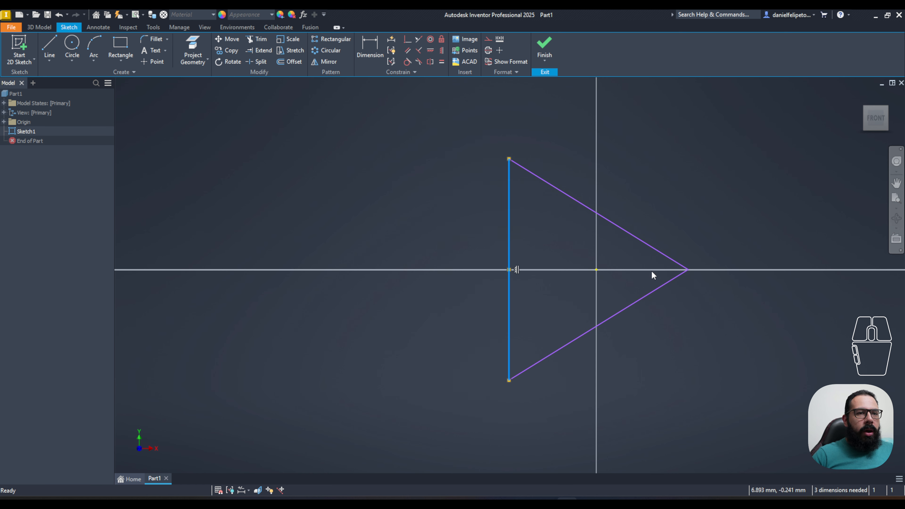
pyautogui.moveTo(687, 269); pyautogui.dragTo(740, 270)
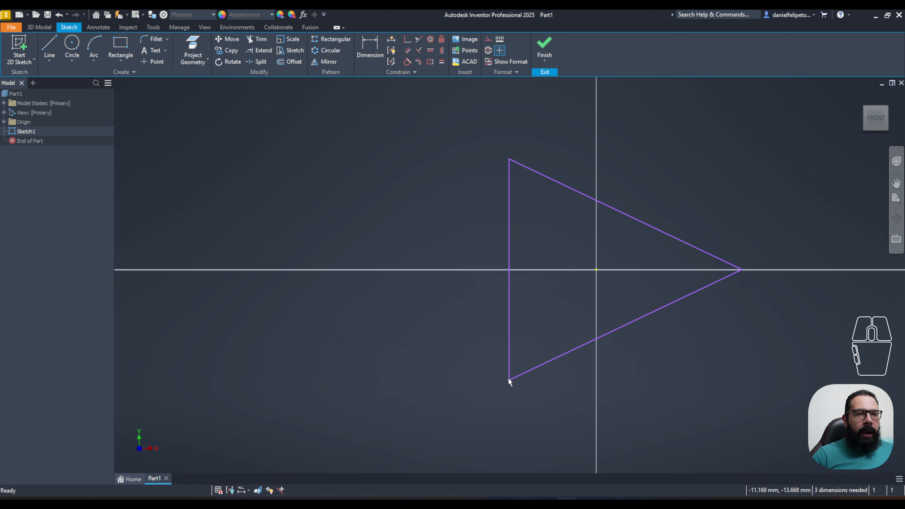
pyautogui.moveTo(512, 380); pyautogui.dragTo(428, 382)
pyautogui.moveTo(742, 270); pyautogui.dragTo(705, 270)
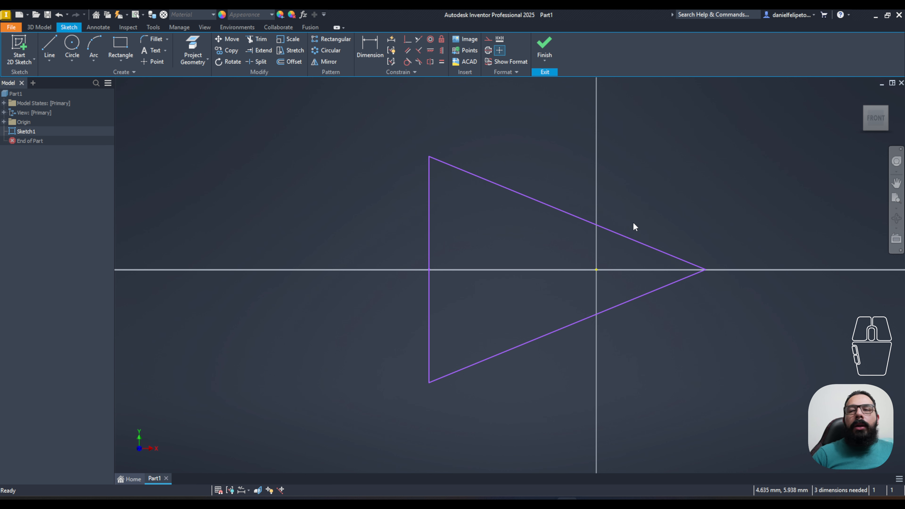
# Try to apply an Equal constraint between the triangle's upper and lower sides
pyautogui.click(442, 64)
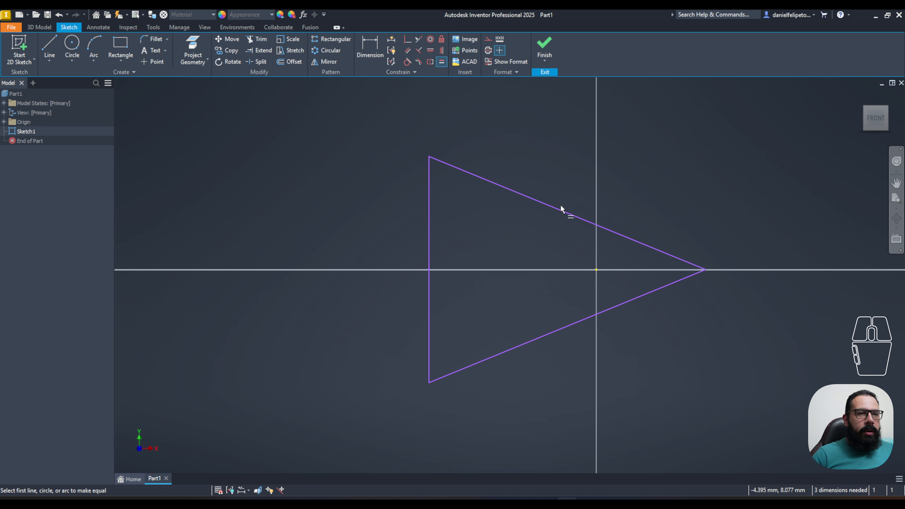
pyautogui.click(553, 206)
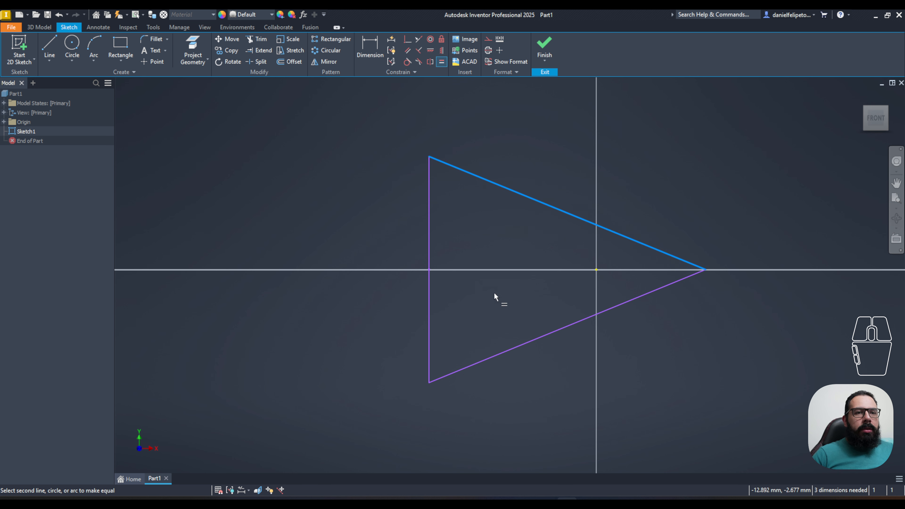
pyautogui.click(555, 334)
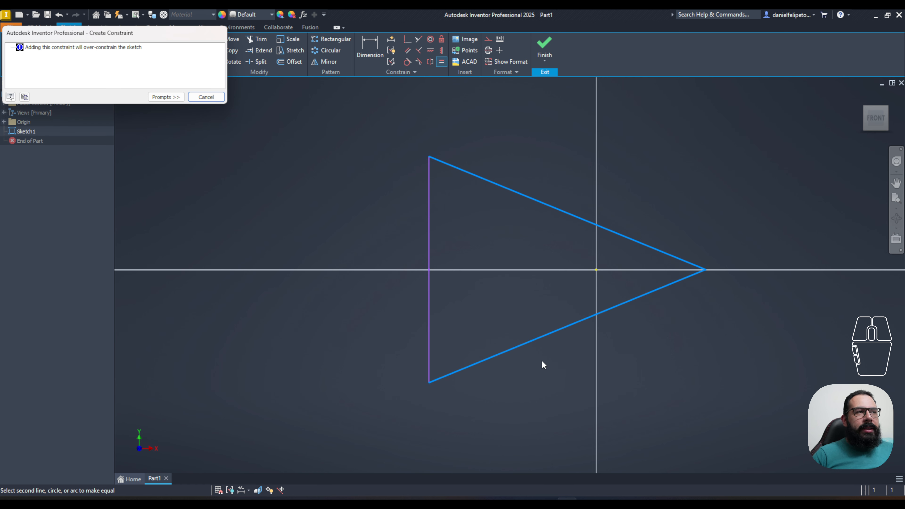
pyautogui.moveTo(93, 35); pyautogui.dragTo(238, 103)
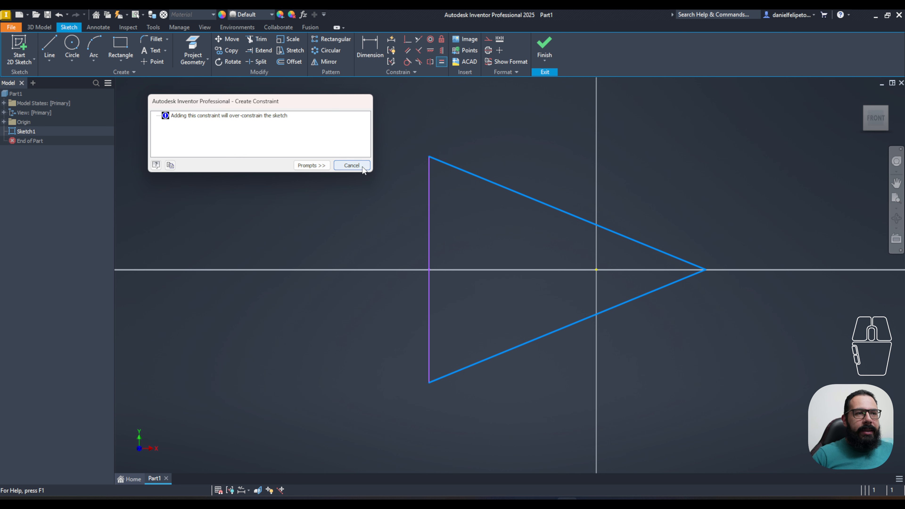
pyautogui.click(351, 165)
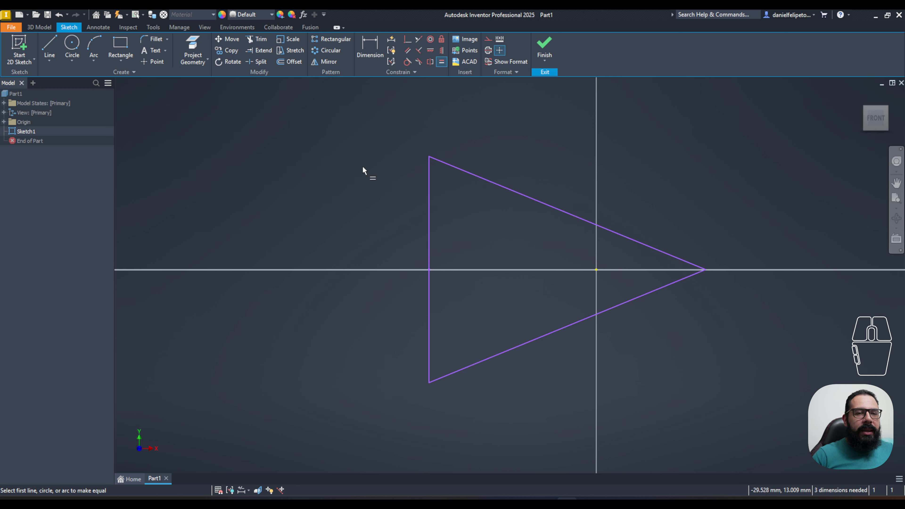
pyautogui.press('Escape')
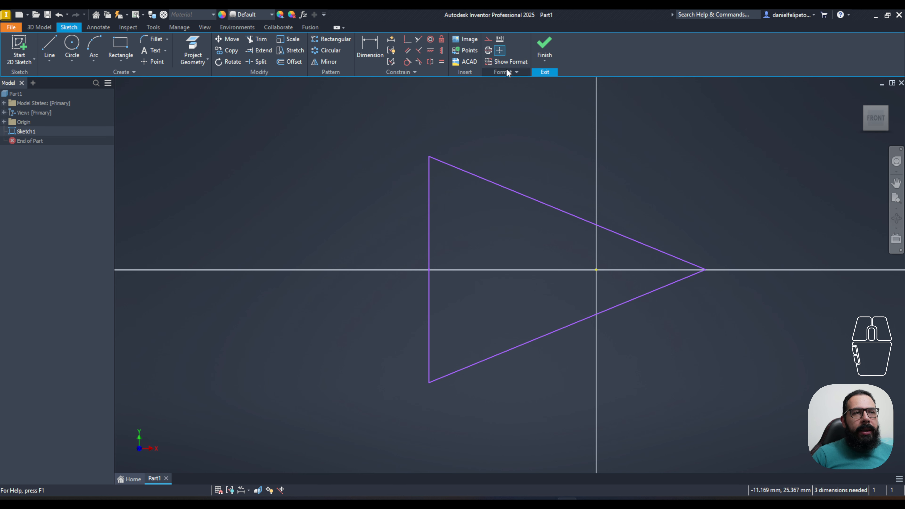
# Dimension the horizontal distance from the sketch origin to the triangle's right vertex as 20 mm, placed above the vertex
pyautogui.click(369, 45)
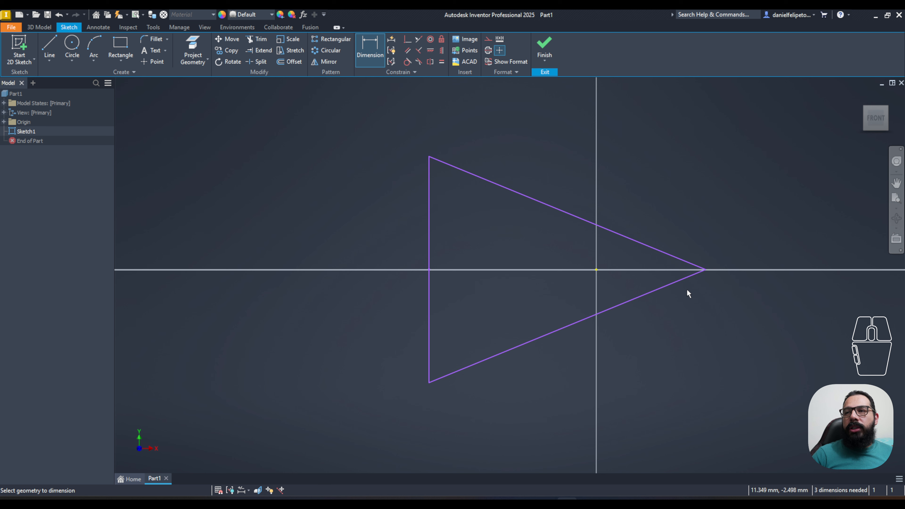
pyautogui.click(705, 271)
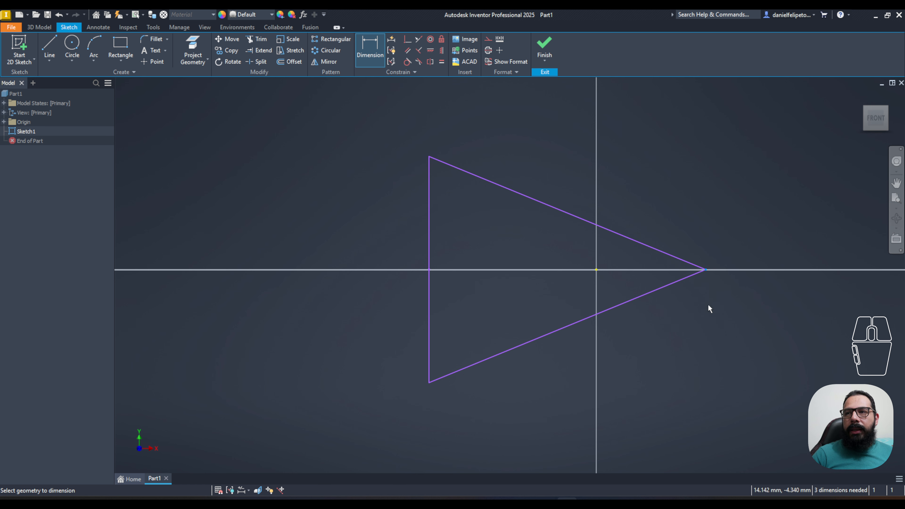
pyautogui.click(595, 269)
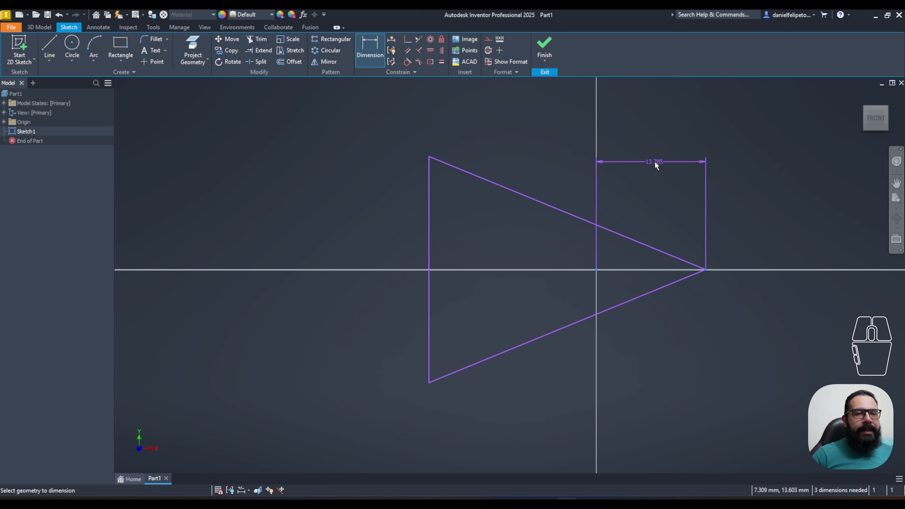
pyautogui.click(653, 172)
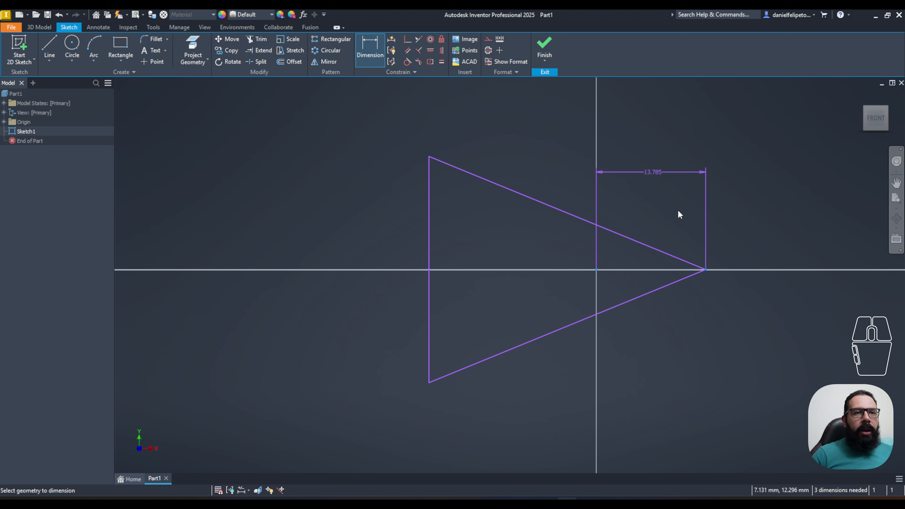
pyautogui.write('20')
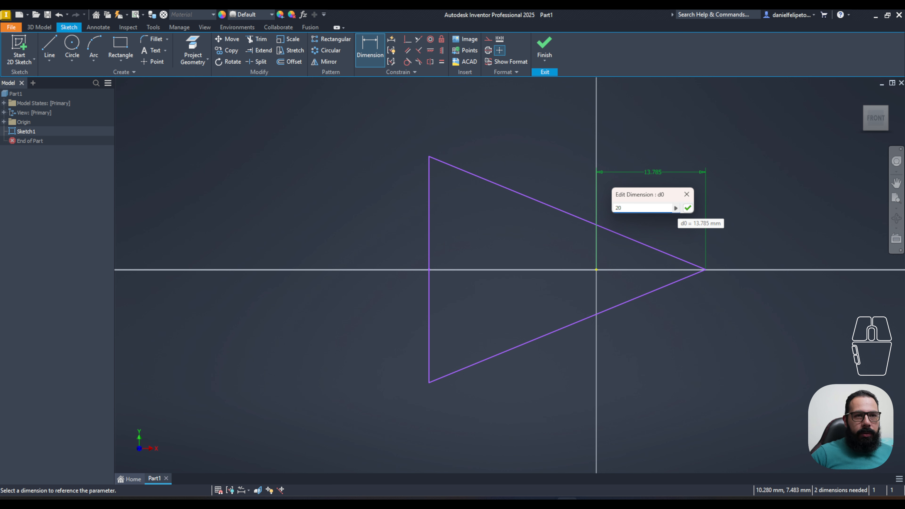
pyautogui.press('Return')
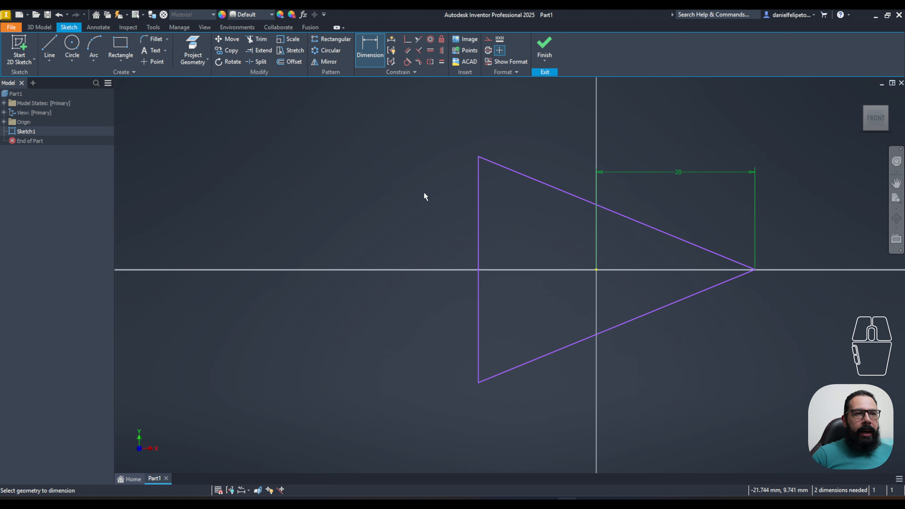
# Dimension the horizontal distance between the triangle's left side and its right vertex as 40 mm, placed below the triangle
pyautogui.click(478, 185)
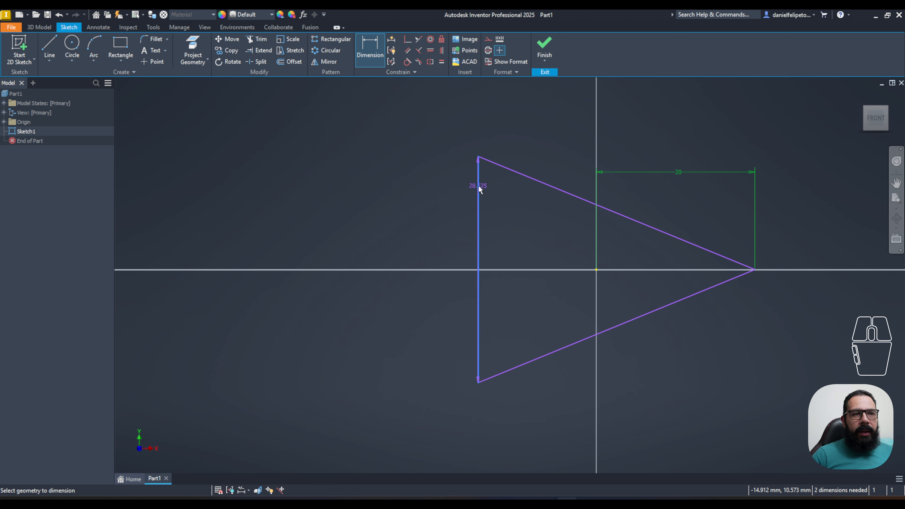
pyautogui.click(755, 270)
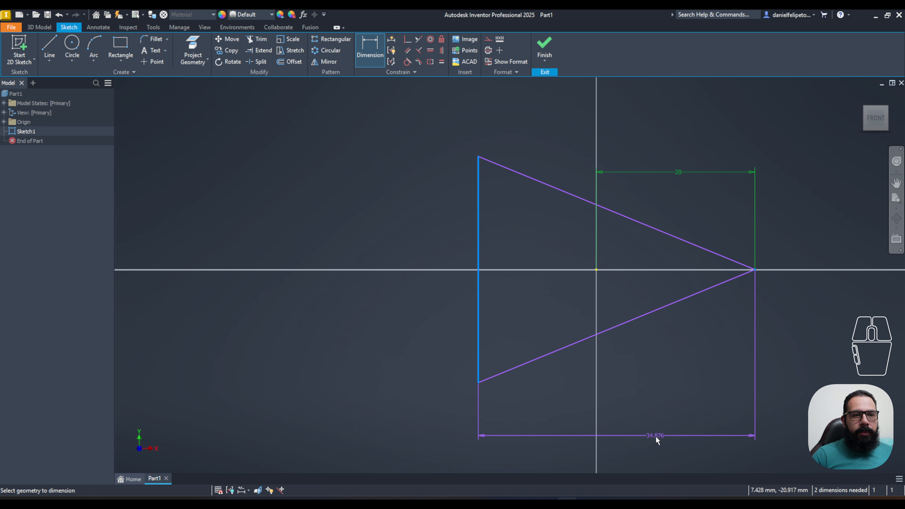
pyautogui.click(661, 441)
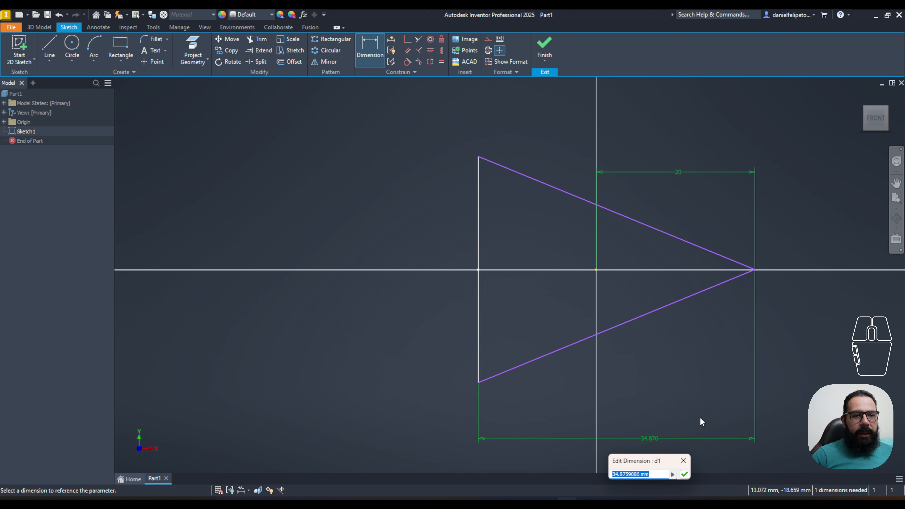
pyautogui.write('40')
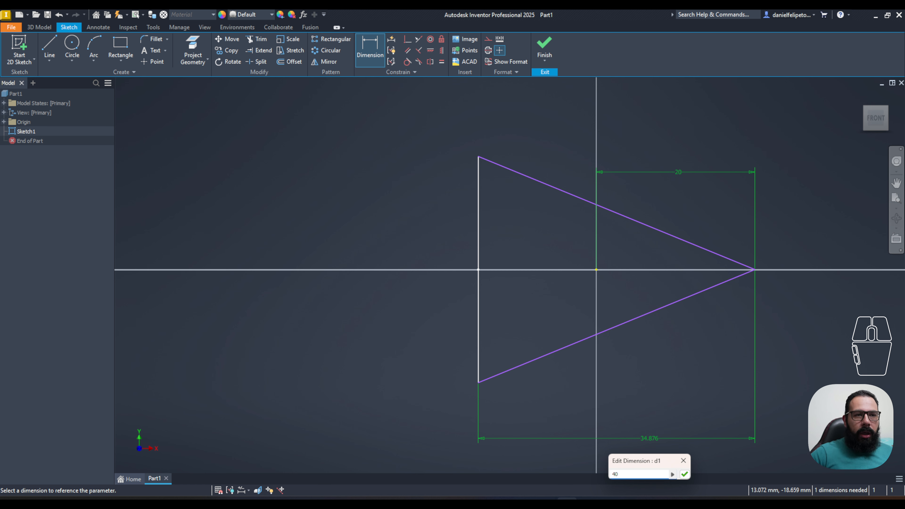
pyautogui.press('Return')
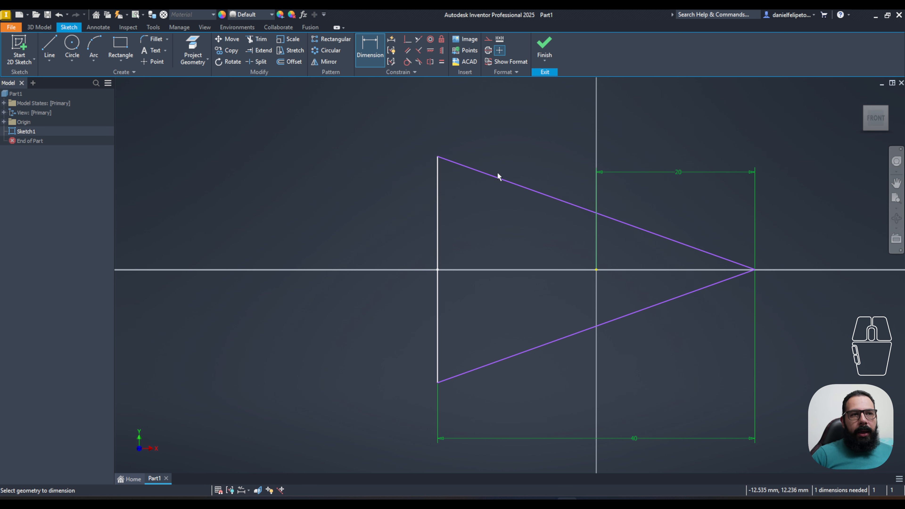
pyautogui.press('Escape')
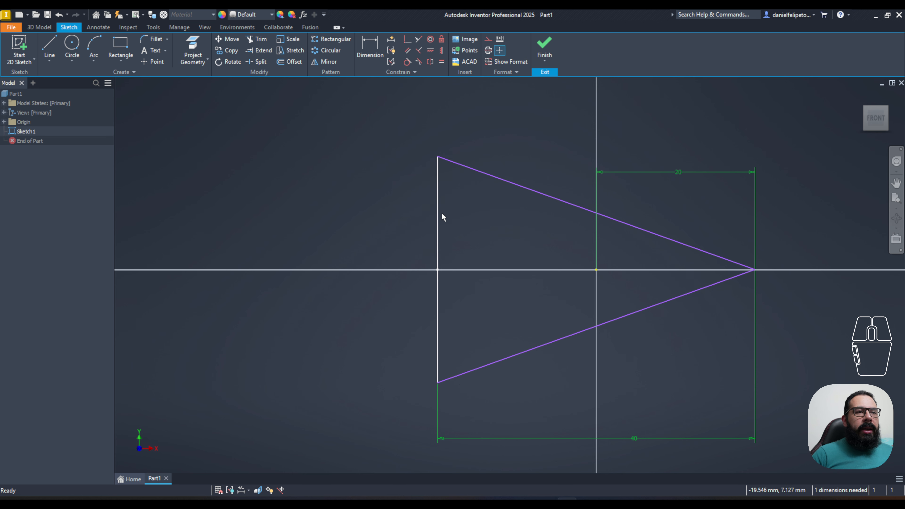
# Test the triangle's remaining freedom by trying to move its left side, right vertex, upper-left vertex and both sloped sides
pyautogui.moveTo(438, 218)
pyautogui.mouseDown()
pyautogui.moveTo(421, 219)
pyautogui.moveTo(435, 226)
pyautogui.mouseUp()
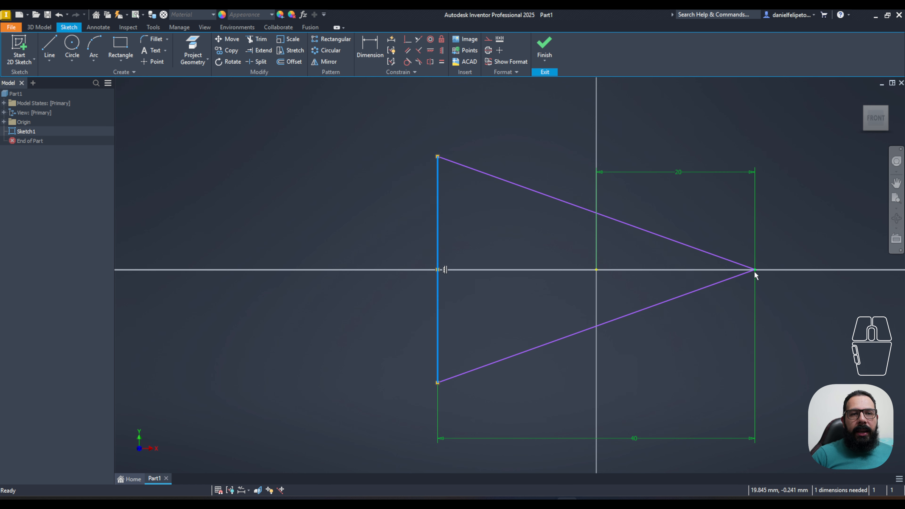
pyautogui.moveTo(754, 271); pyautogui.dragTo(778, 281)
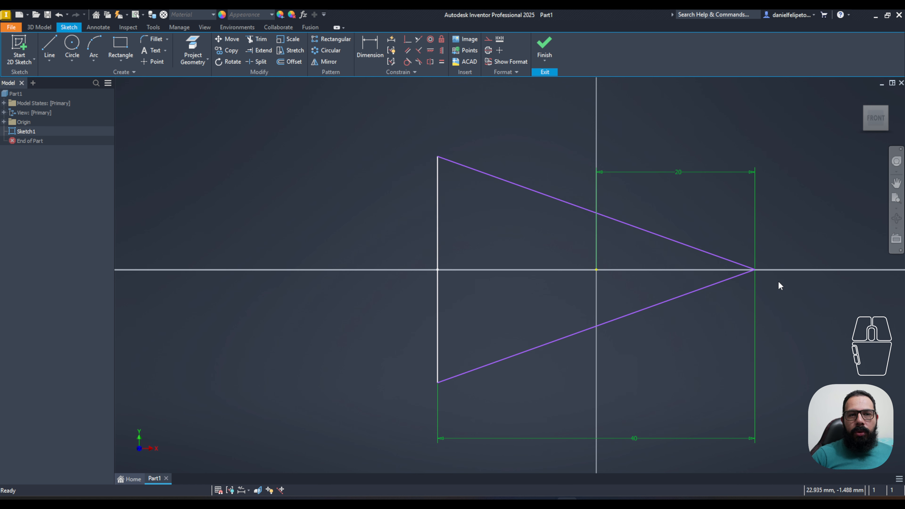
pyautogui.moveTo(624, 316); pyautogui.dragTo(637, 356)
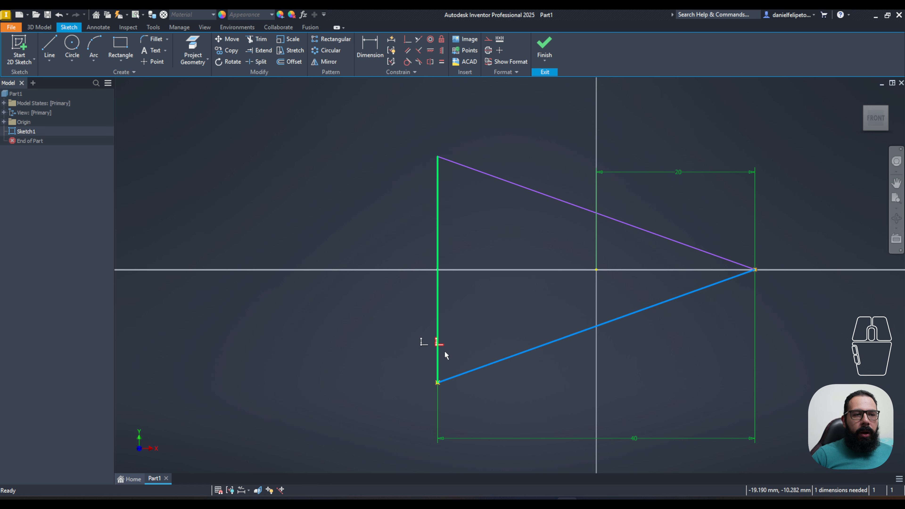
pyautogui.click(483, 172)
pyautogui.moveTo(441, 158); pyautogui.dragTo(499, 222)
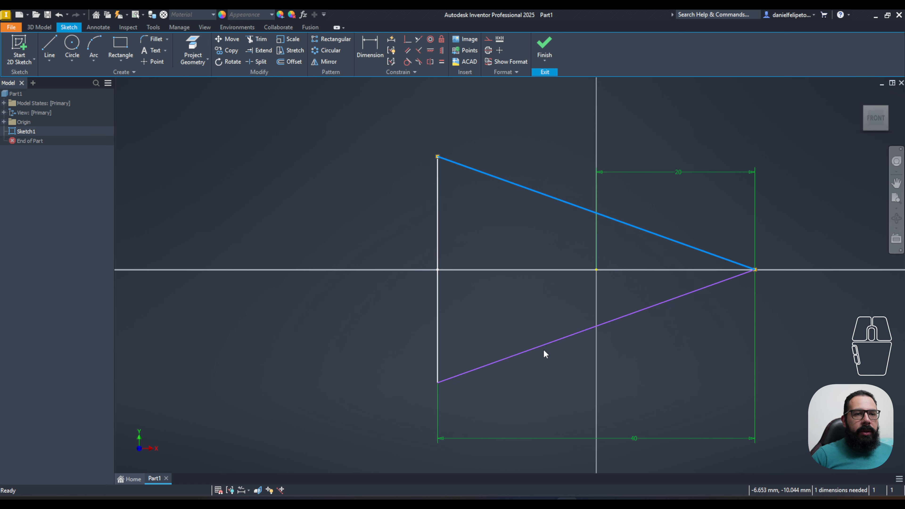
pyautogui.moveTo(543, 350); pyautogui.dragTo(531, 363)
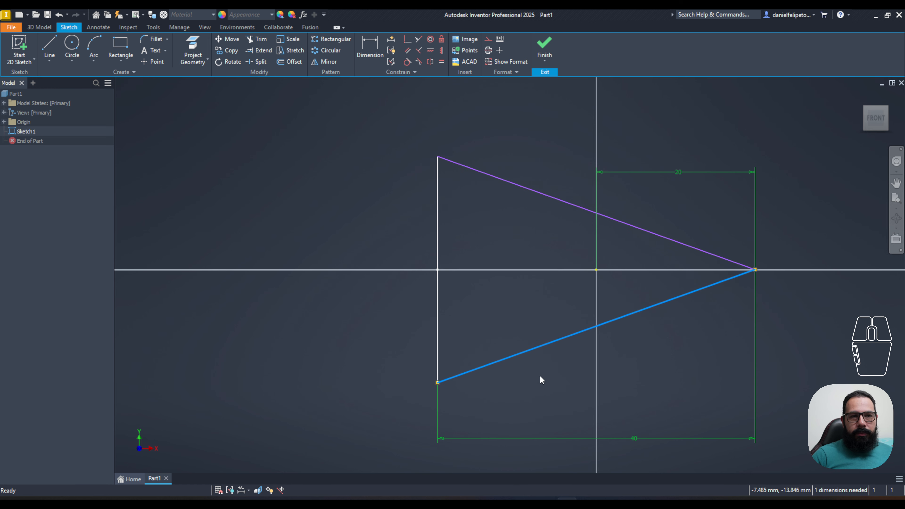
pyautogui.moveTo(672, 240); pyautogui.dragTo(662, 339)
pyautogui.click(665, 295)
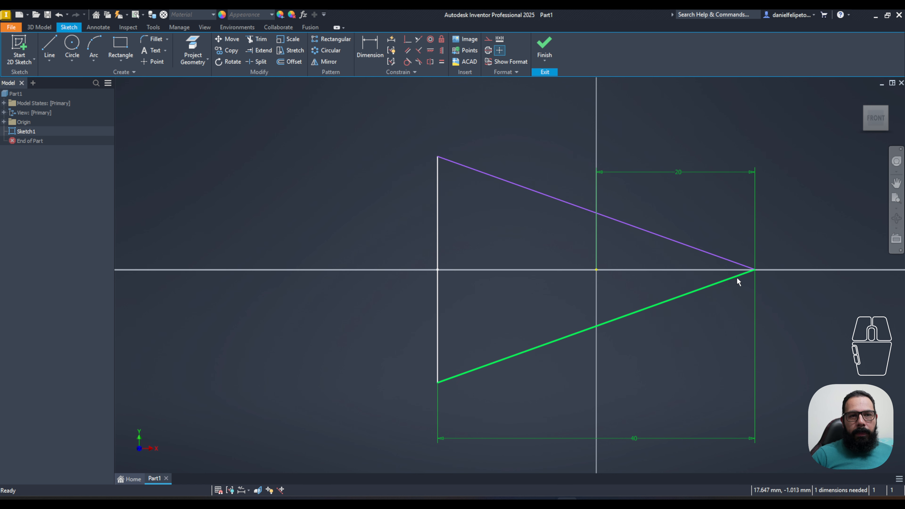
pyautogui.moveTo(736, 277); pyautogui.dragTo(732, 295)
pyautogui.click(683, 207)
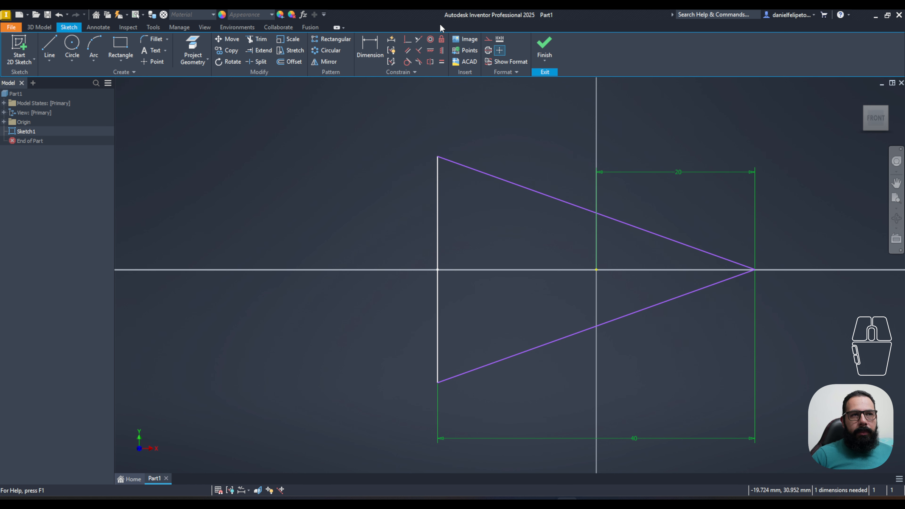
# Dimension the angle between the triangle's upper and lower sloped sides as 30 degrees, placed inside the triangle
pyautogui.click(367, 41)
pyautogui.click(653, 306)
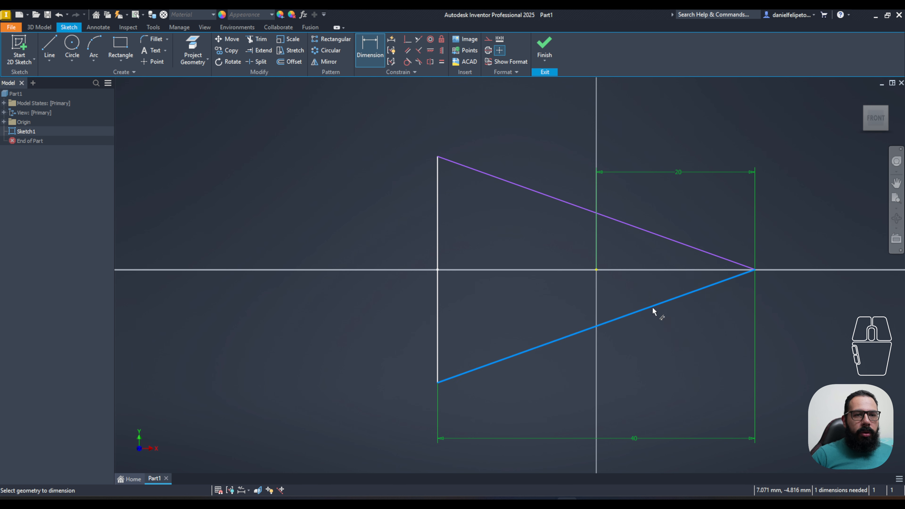
pyautogui.click(663, 238)
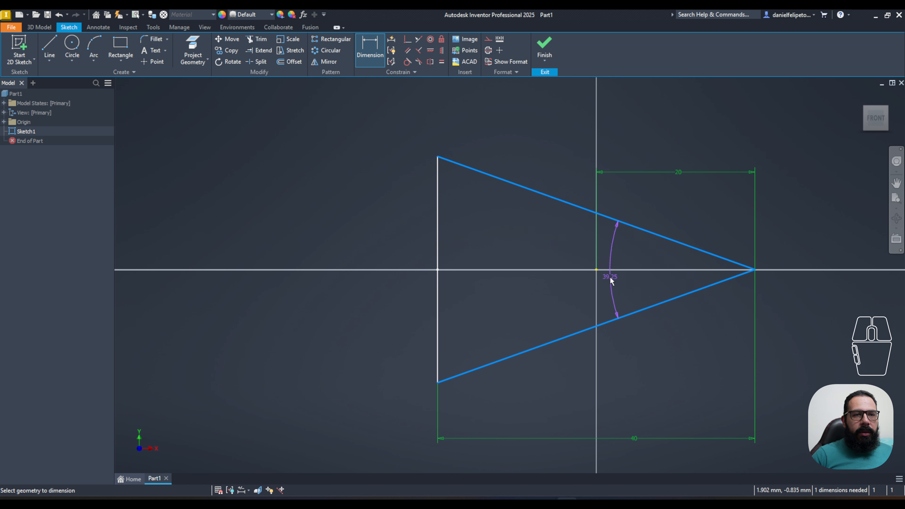
pyautogui.click(543, 311)
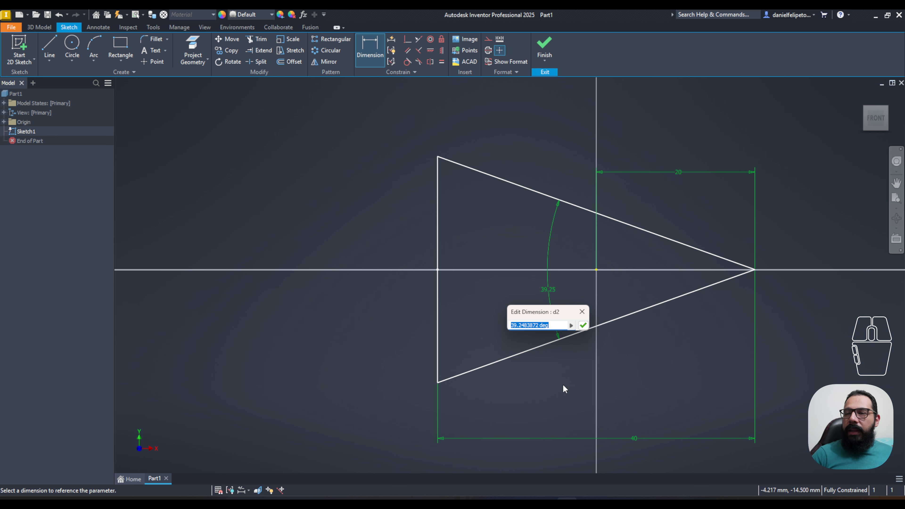
pyautogui.write('30')
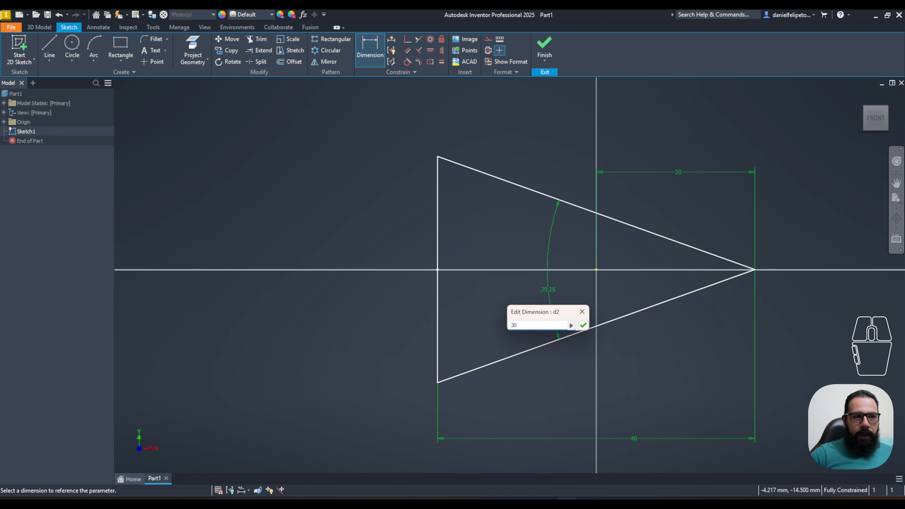
pyautogui.press('Return')
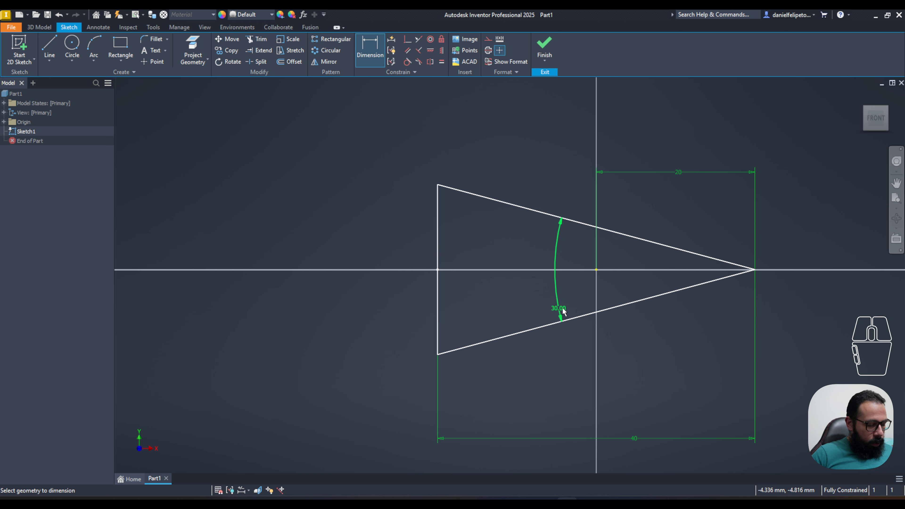
# Undo the 30-degree value and delete the angle dimension between the two sloped sides
pyautogui.hotkey('ctrl', 'z')
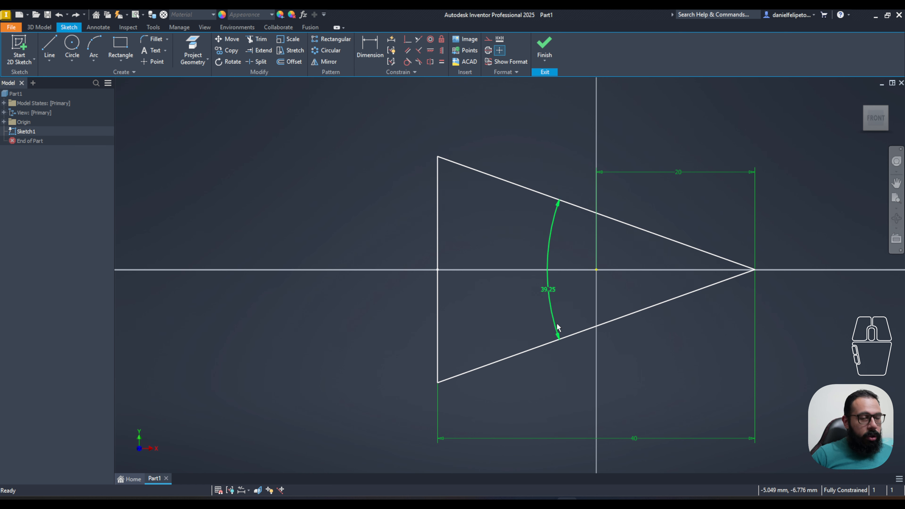
pyautogui.press('Delete')
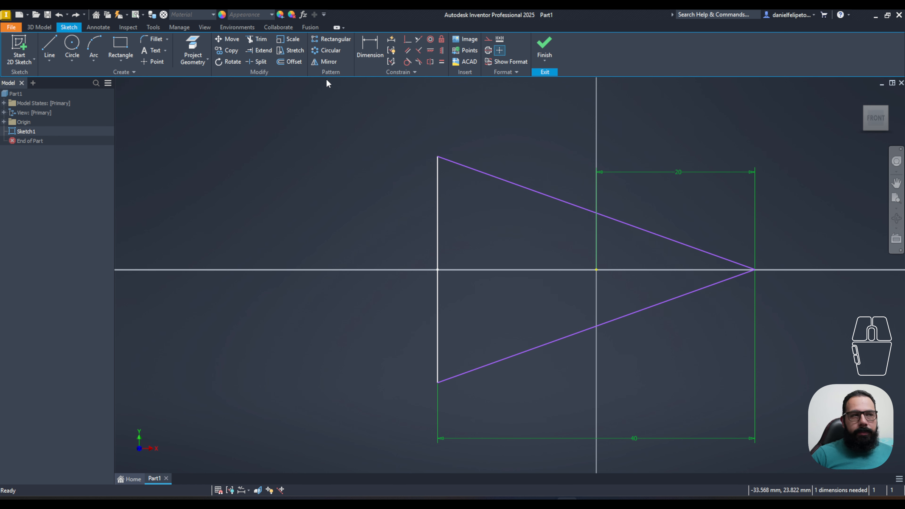
pyautogui.click(369, 45)
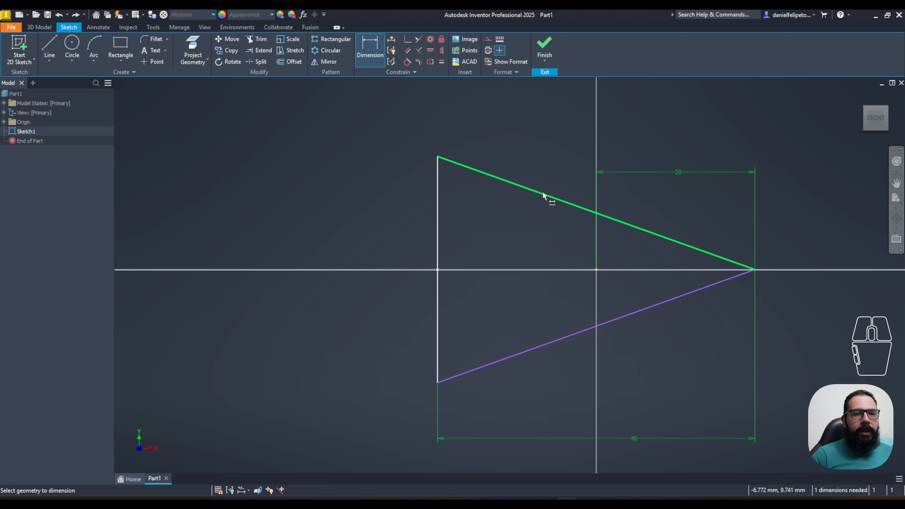
pyautogui.click(542, 191)
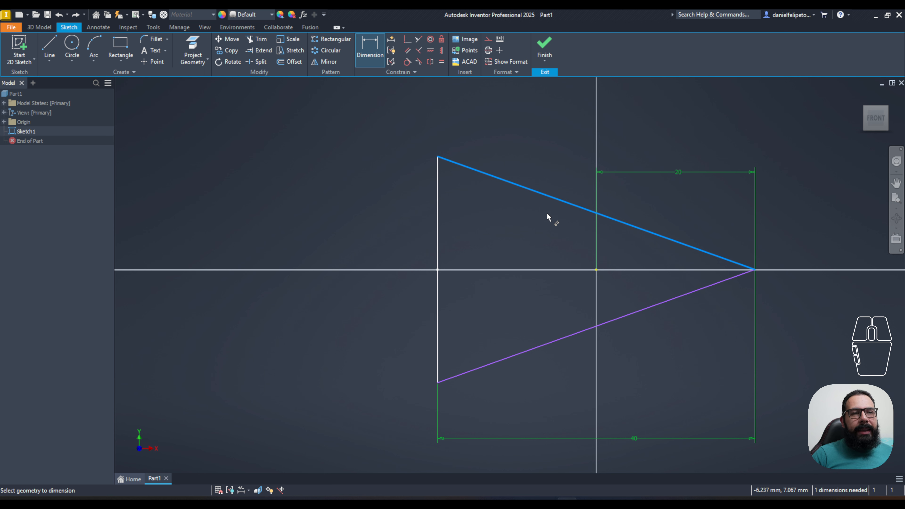
pyautogui.press('Escape')
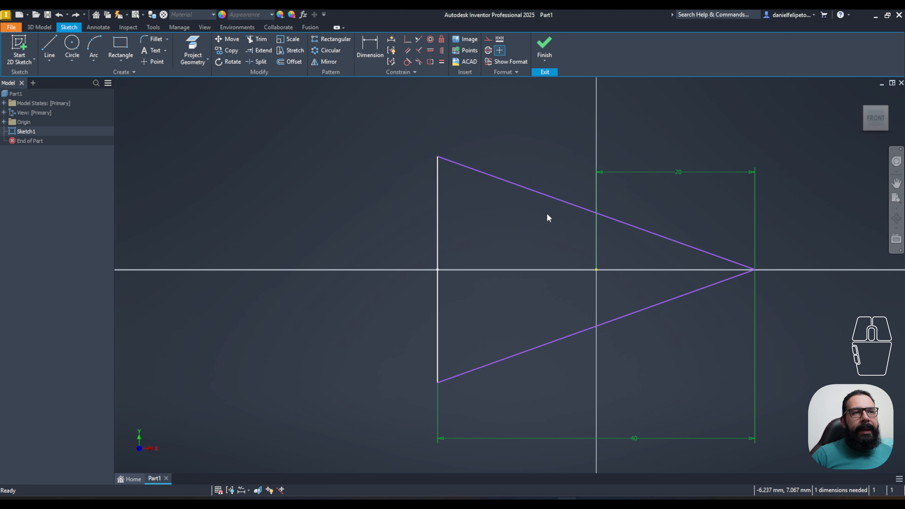
pyautogui.click(370, 43)
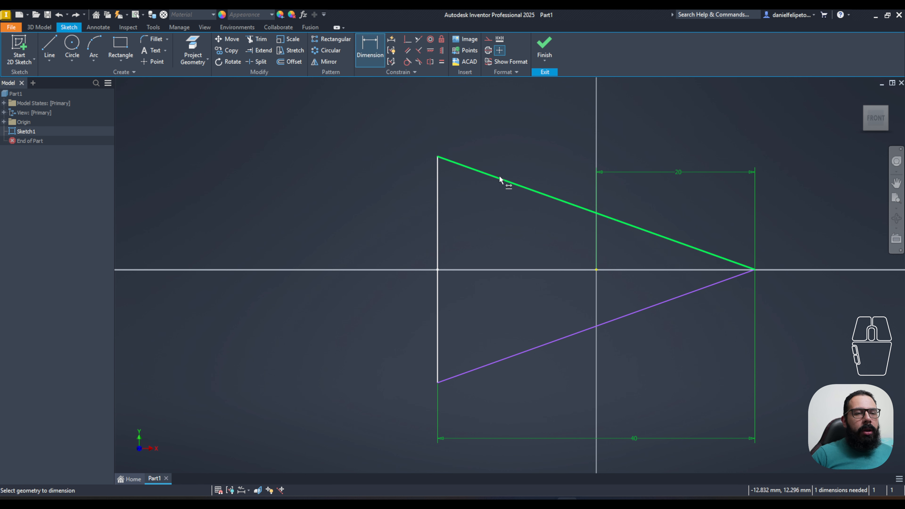
pyautogui.click(554, 198)
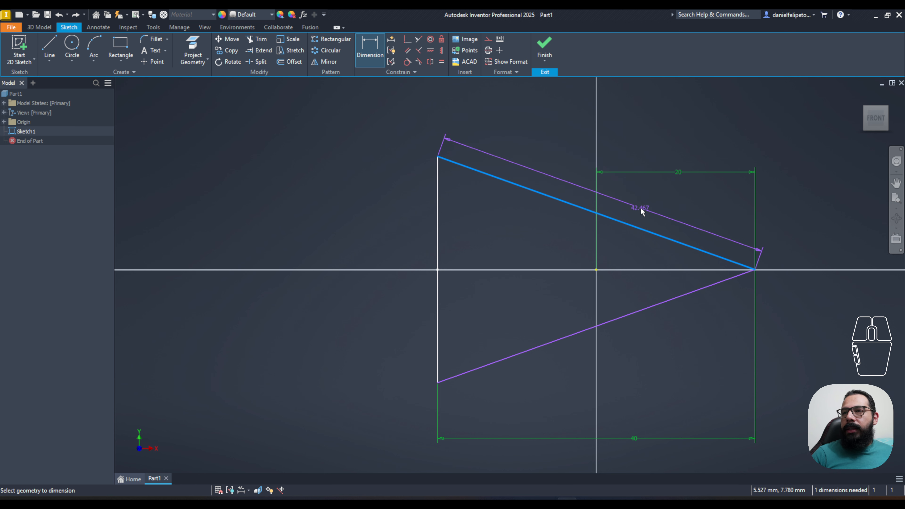
pyautogui.press('Escape')
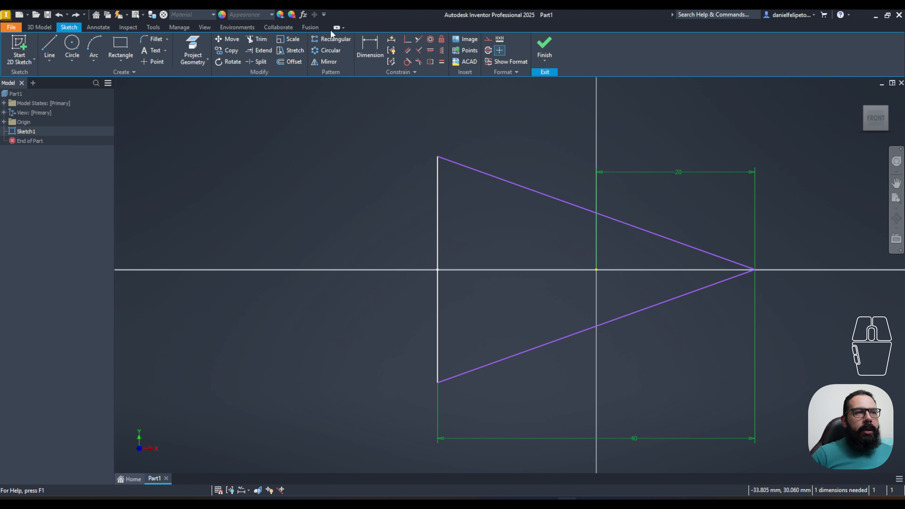
# Dimension the vertical distance between the origin and the triangle's upper-left vertex as 20 mm, placed beside the vertical side
pyautogui.click(370, 46)
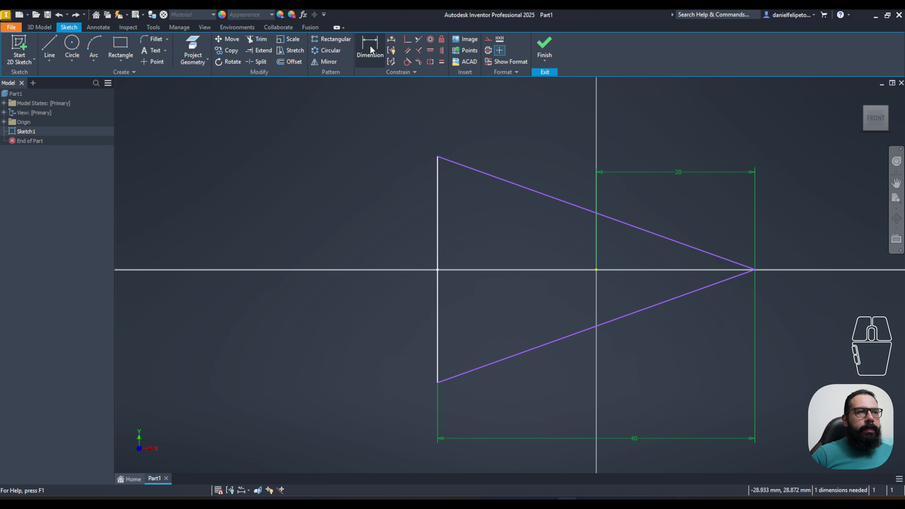
pyautogui.click(595, 269)
pyautogui.click(437, 156)
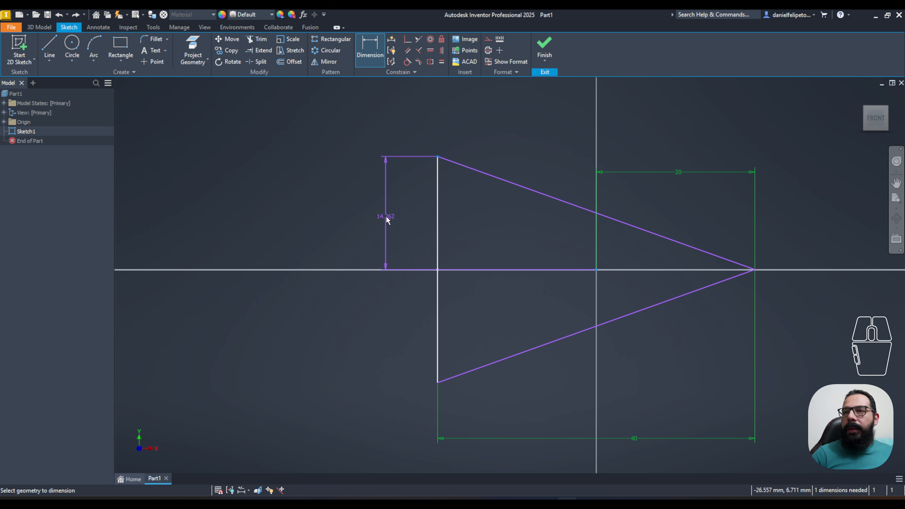
pyautogui.click(371, 215)
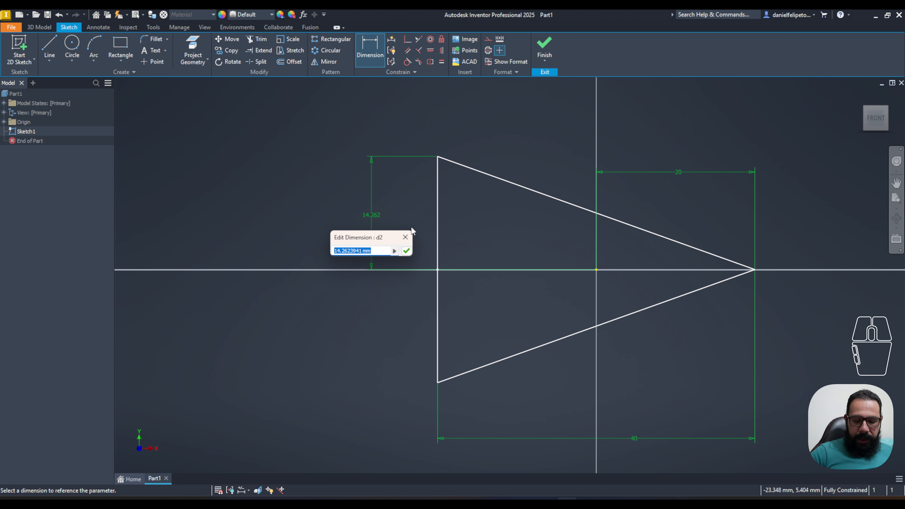
pyautogui.write('20')
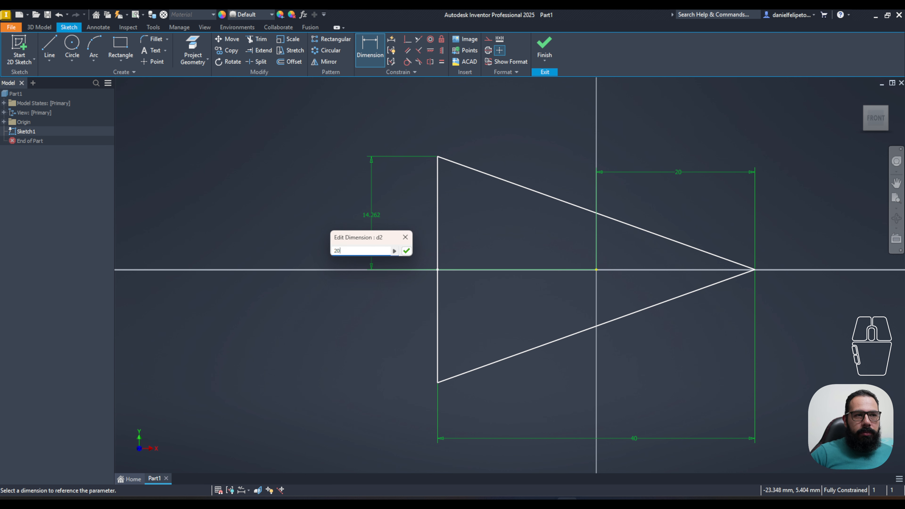
pyautogui.press('Return')
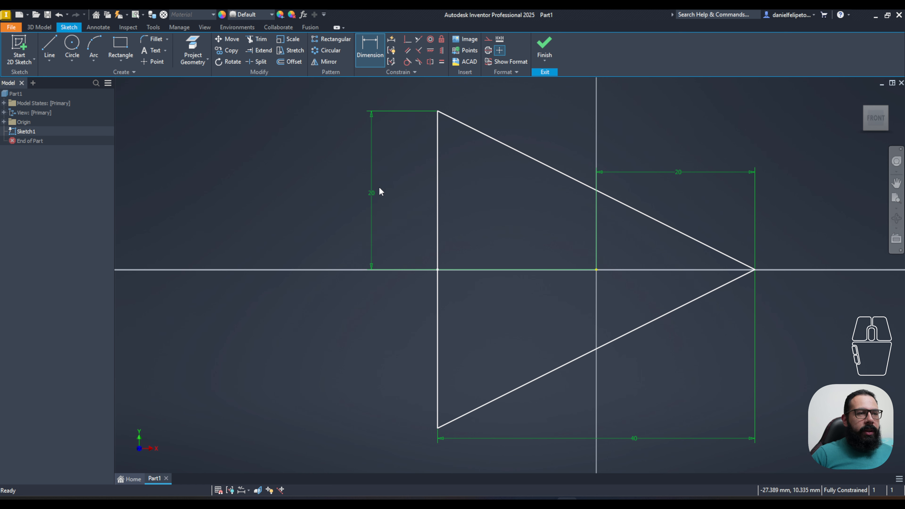
# Undo the 20 mm vertical dimension between the origin and the triangle's upper-left vertex
pyautogui.hotkey('ctrl', 'z')
pyautogui.hotkey('ctrl', 'z')
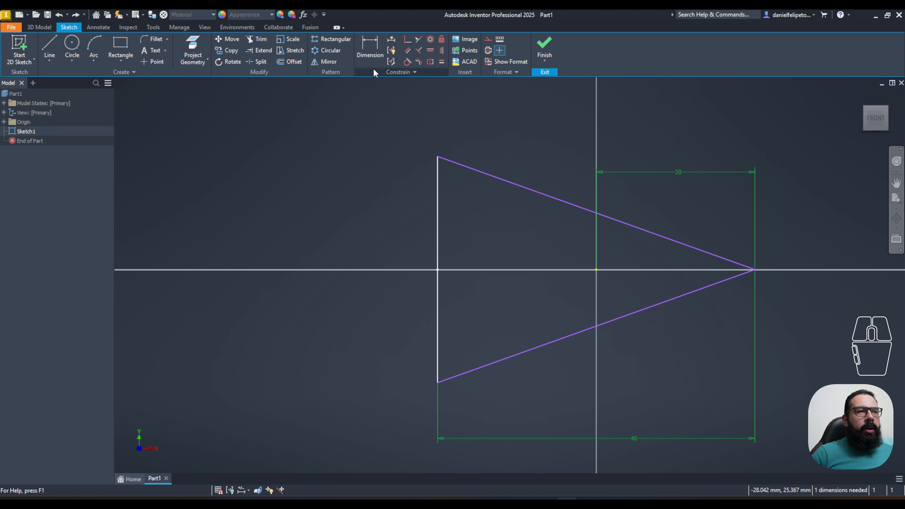
# Try to add a second horizontal dimension from the upper-left vertex to the opposite vertex, above the triangle, and decline the driven dimension
pyautogui.click(371, 40)
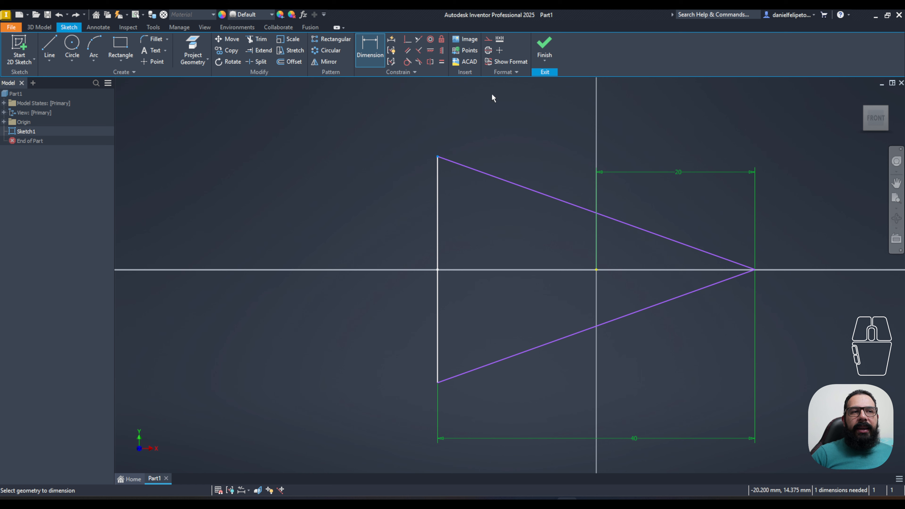
pyautogui.click(754, 270)
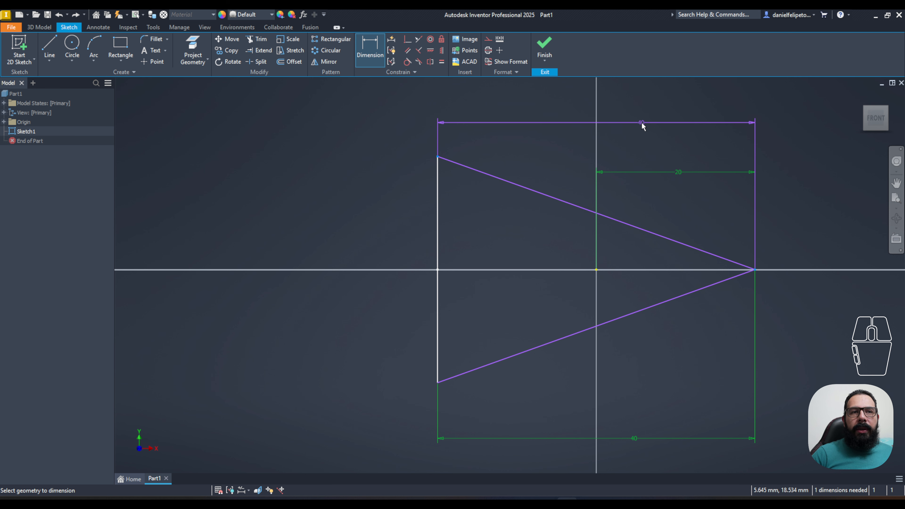
pyautogui.click(641, 123)
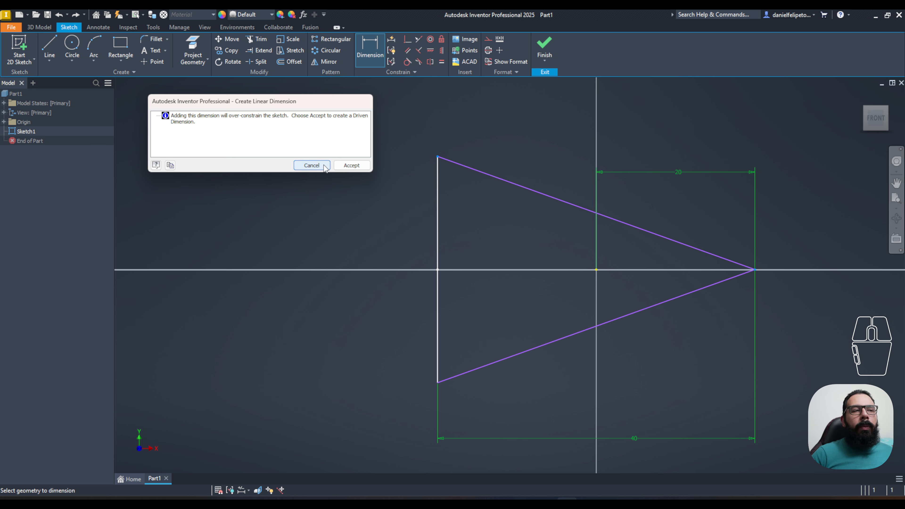
pyautogui.click(311, 165)
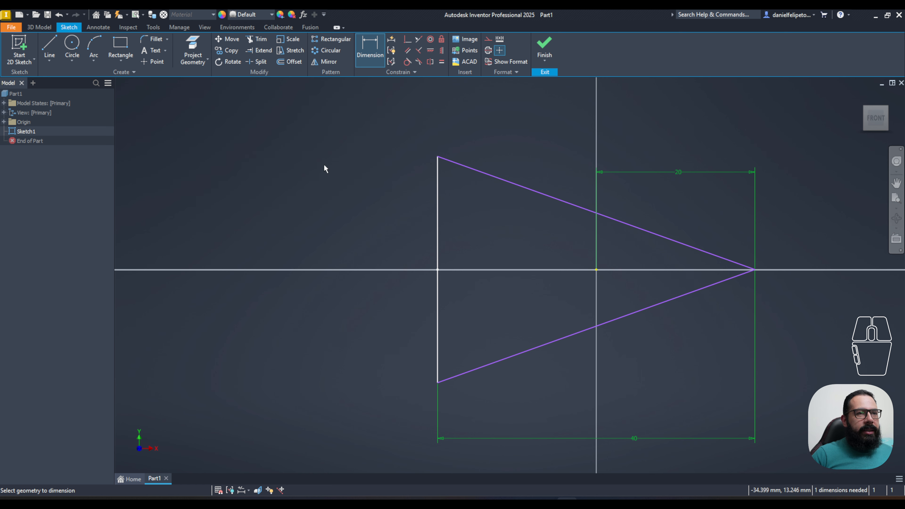
pyautogui.press('Escape')
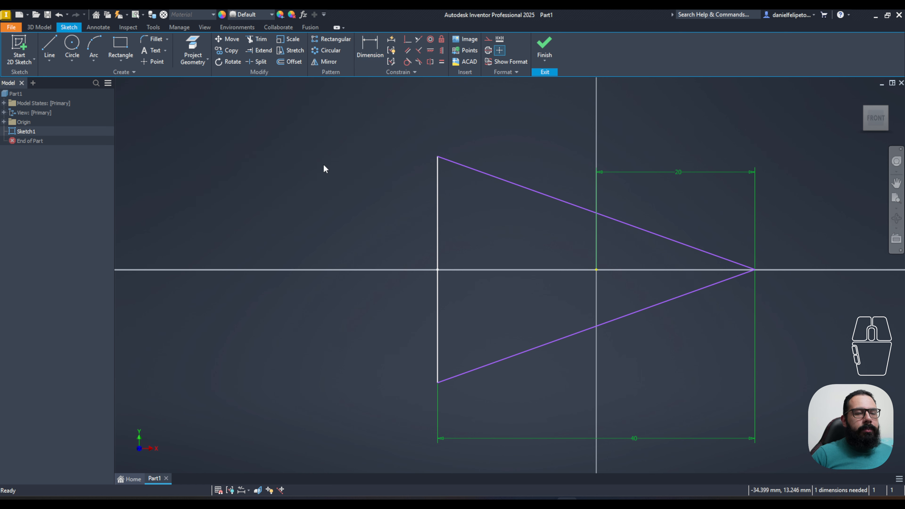
# Dimension the full length of the triangle's vertical side as 30 mm, placed outside the triangle
pyautogui.click(375, 42)
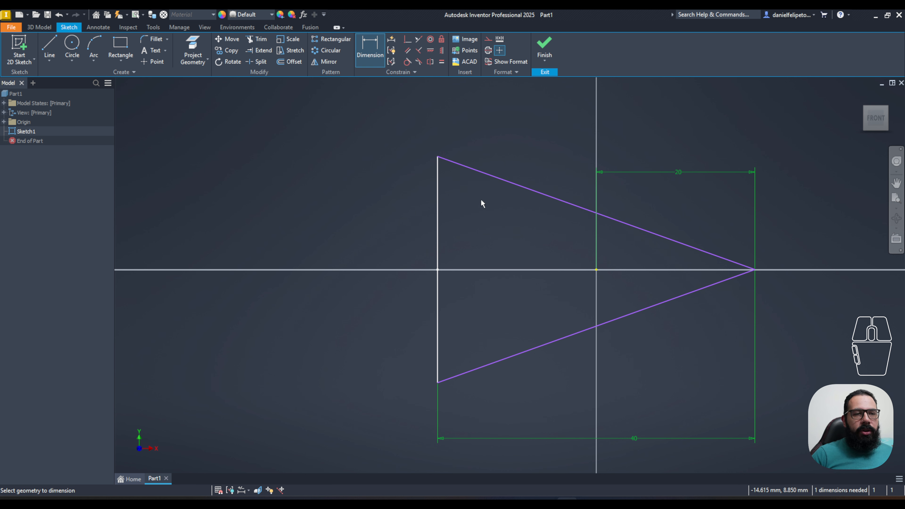
pyautogui.click(438, 175)
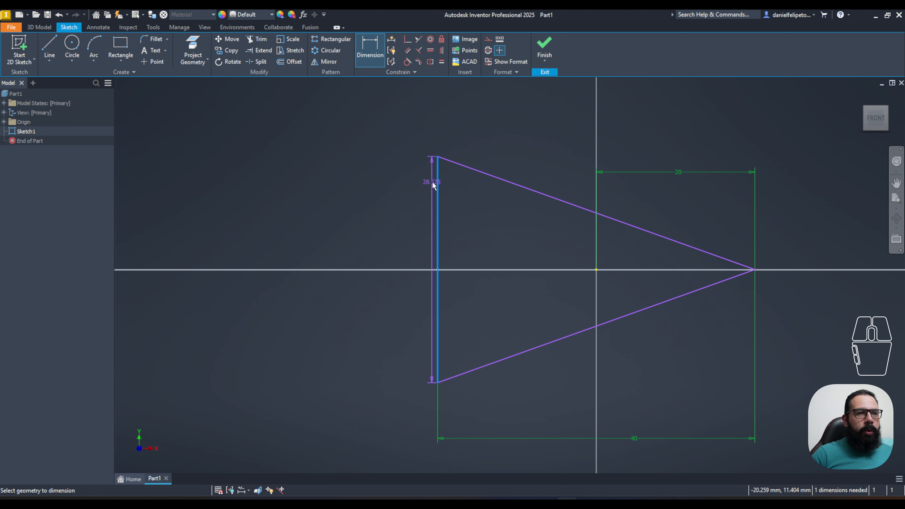
pyautogui.click(399, 240)
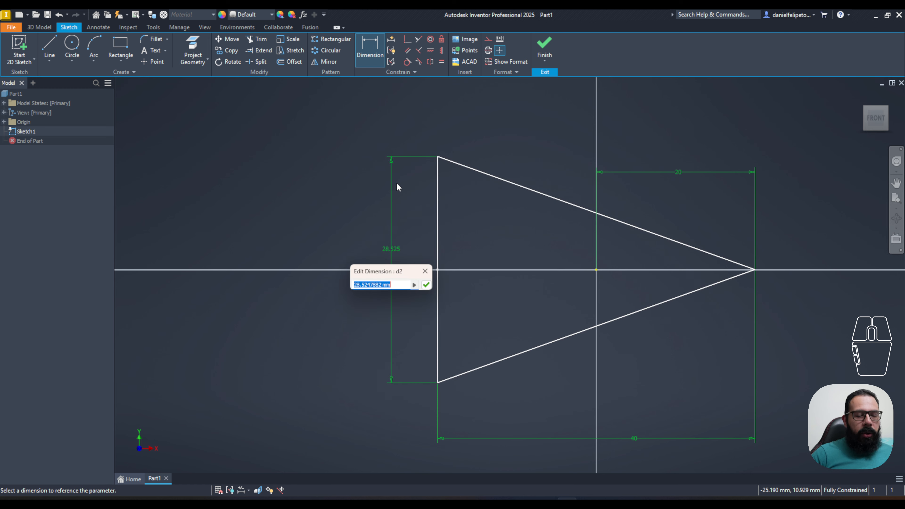
pyautogui.write('30')
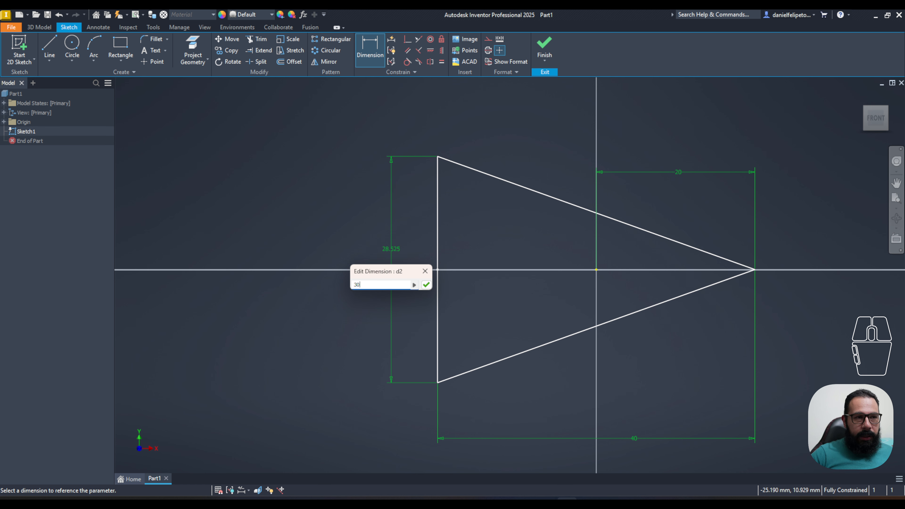
pyautogui.press('Return')
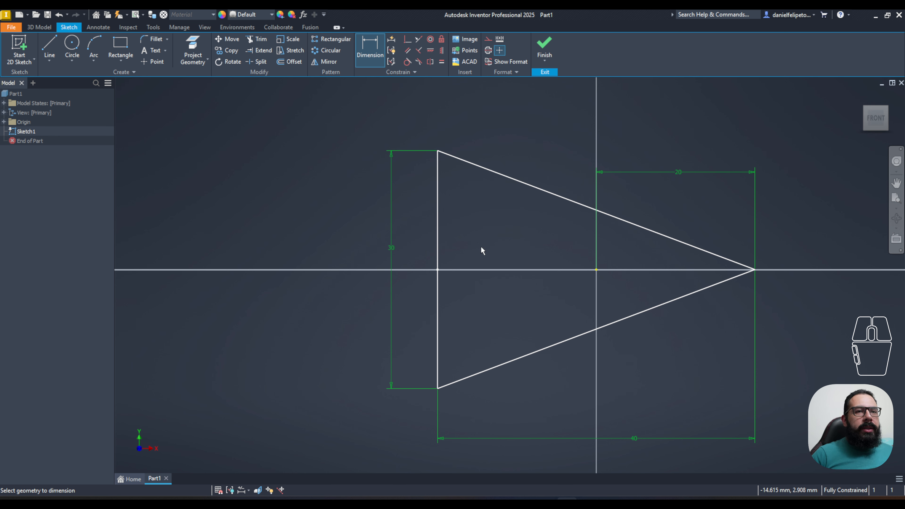
# Add an angle dimension between the triangle's two sloped sides, placed inside the triangle, and accept it as a driven dimension
pyautogui.click(579, 204)
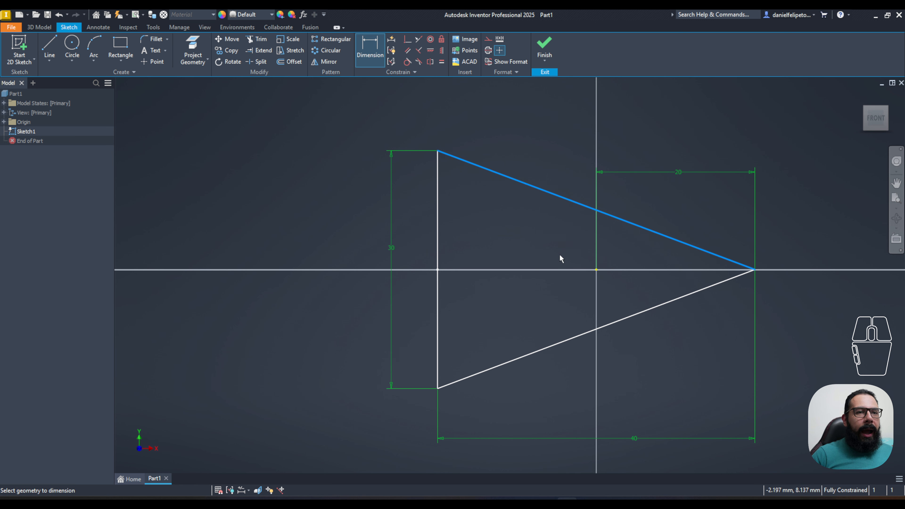
pyautogui.click(588, 332)
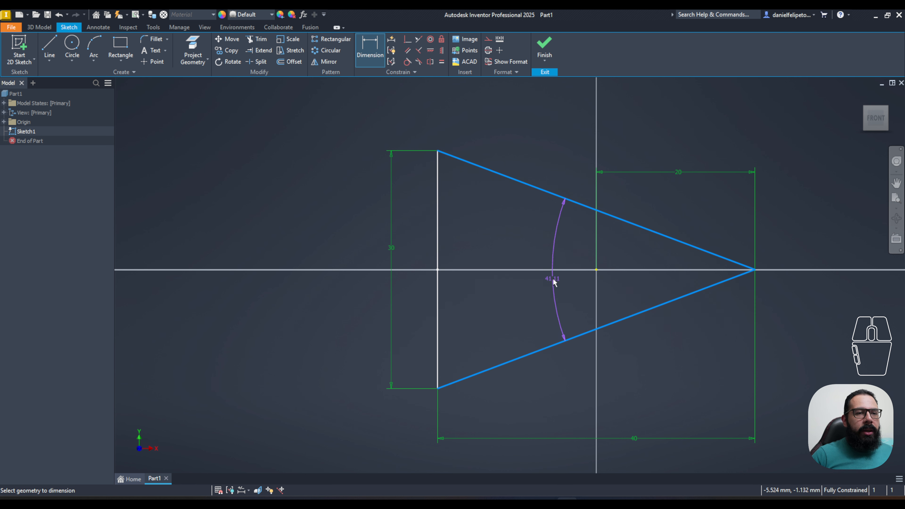
pyautogui.click(536, 245)
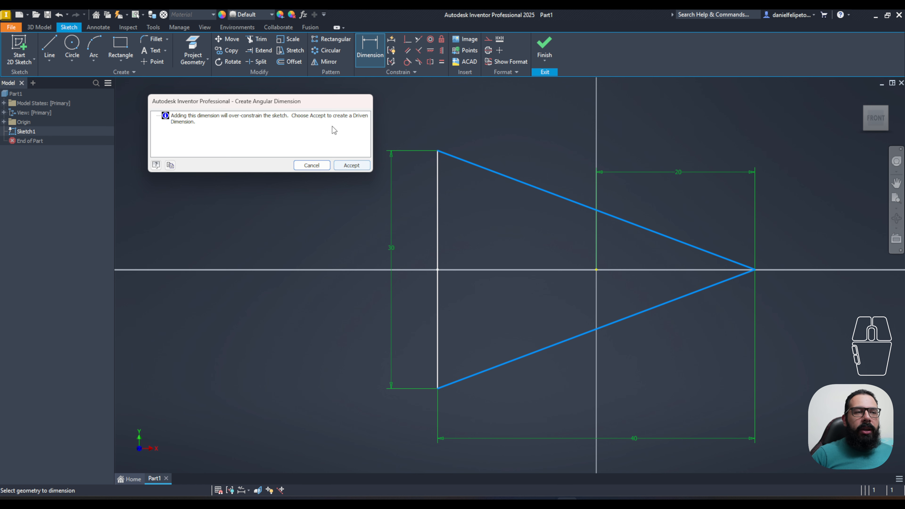
pyautogui.click(353, 165)
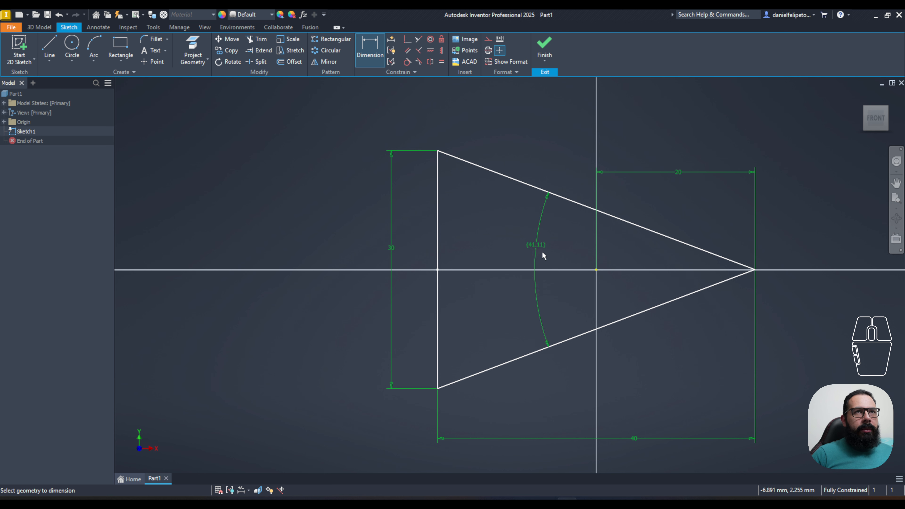
pyautogui.press('Escape')
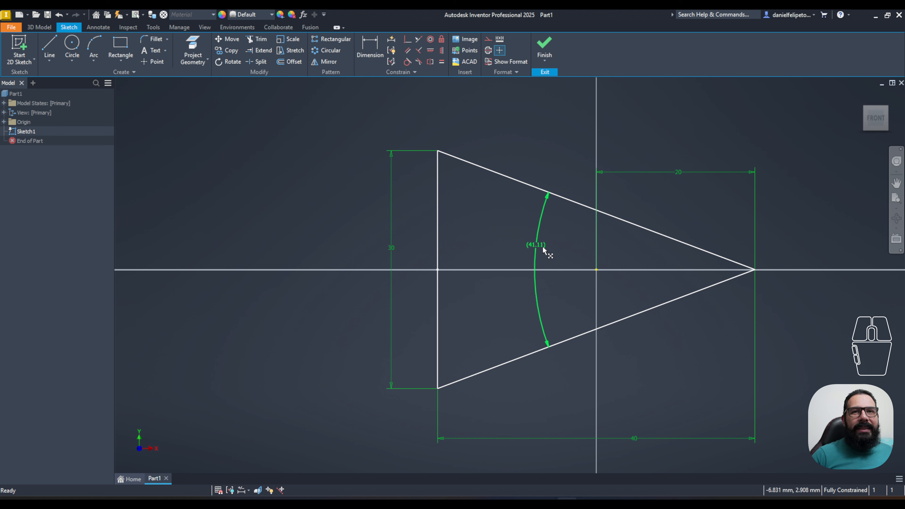
# Set the vertical side's length to 45 mm and inspect the value of the driven angle dimension
pyautogui.doubleClick(393, 250)
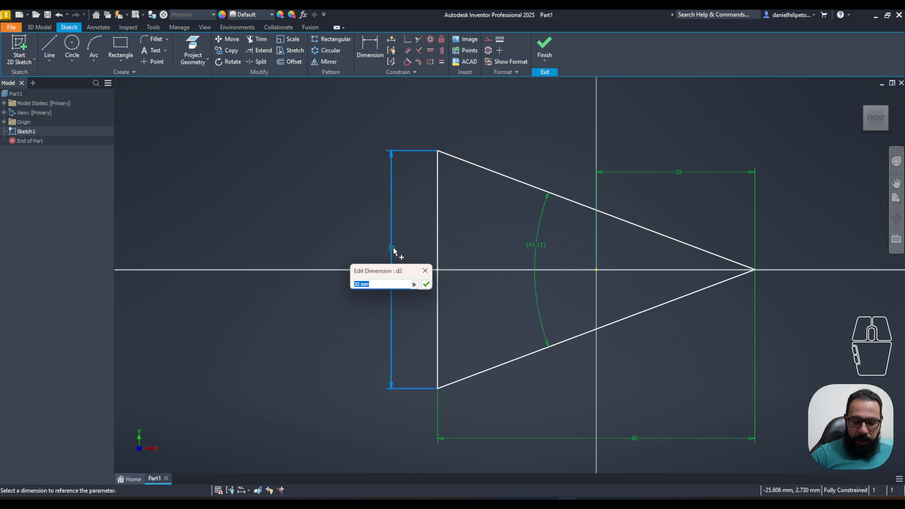
pyautogui.write('45')
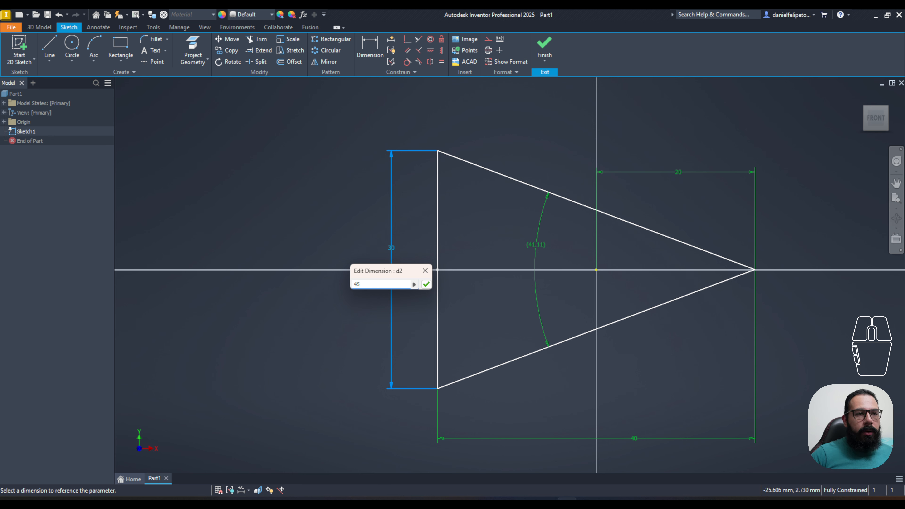
pyautogui.press('Return')
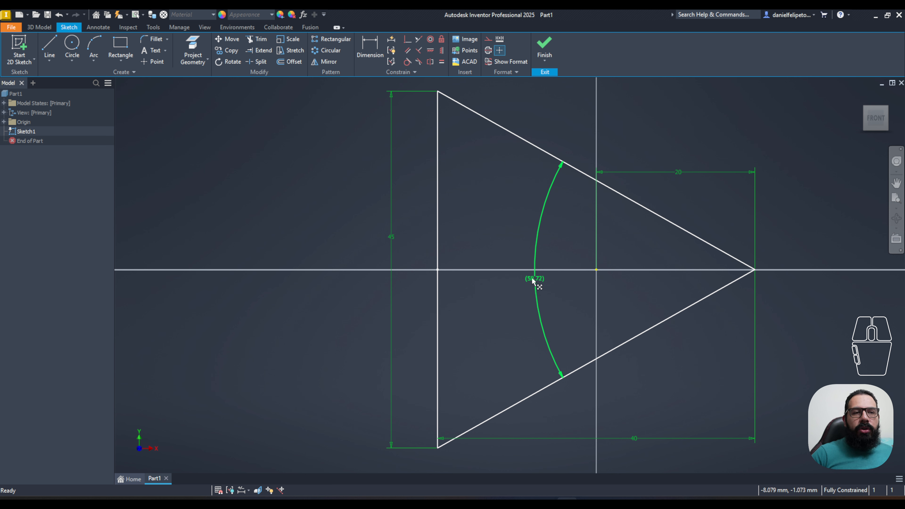
pyautogui.doubleClick(538, 278)
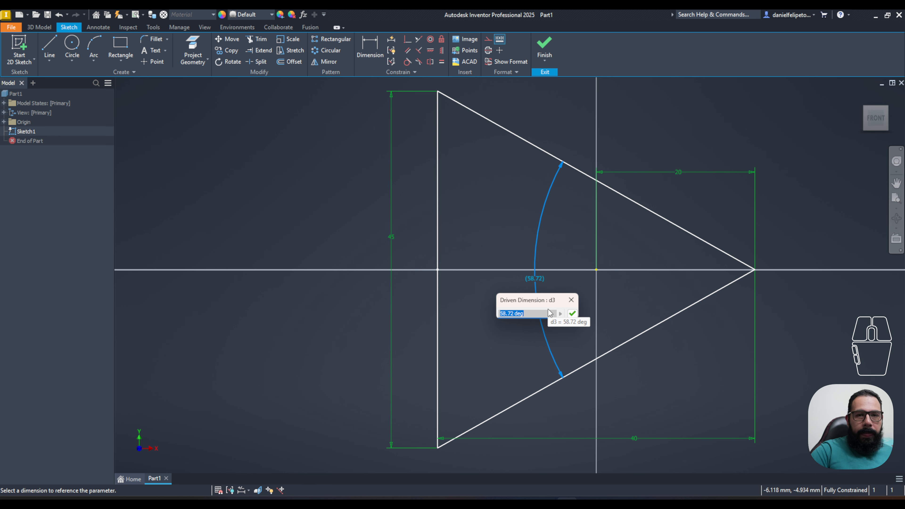
pyautogui.press('Escape')
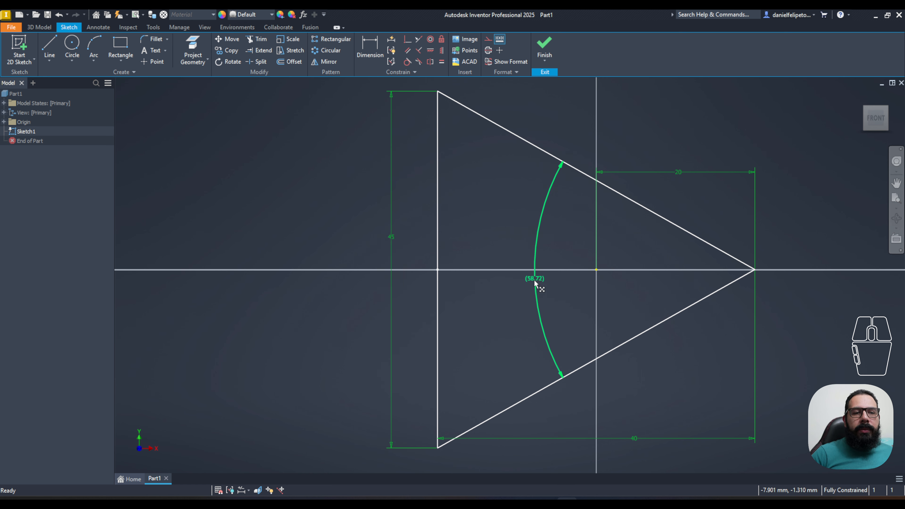
# Set the vertical side's length to 40 mm and reposition the driven angle dimension slightly closer to that side
pyautogui.doubleClick(392, 237)
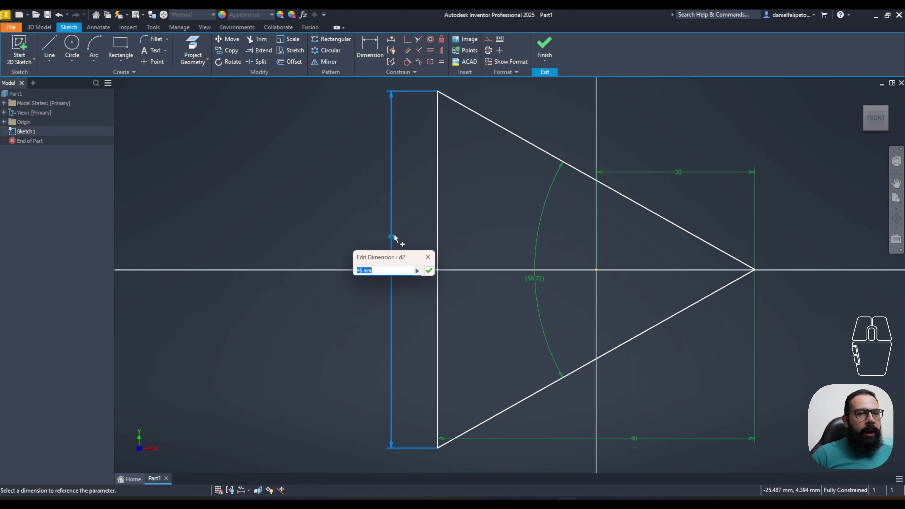
pyautogui.write('40')
pyautogui.press('Return')
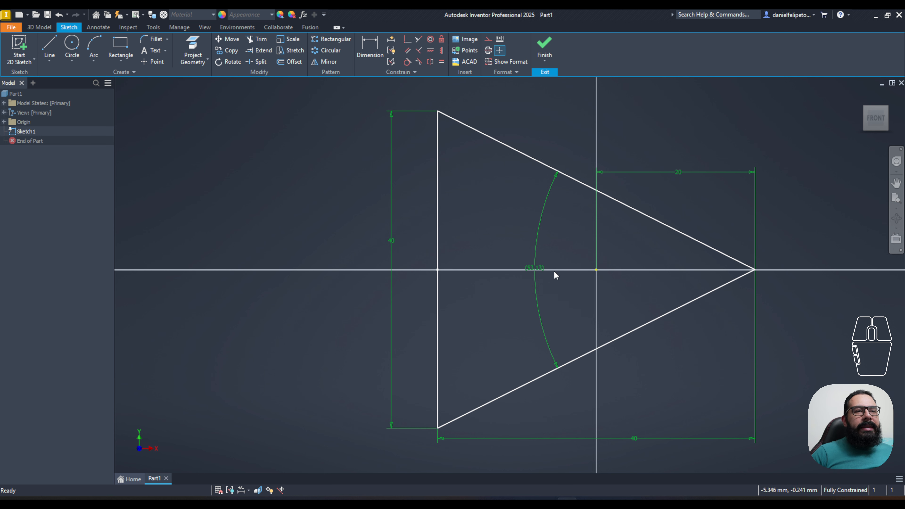
pyautogui.moveTo(540, 264); pyautogui.dragTo(527, 238)
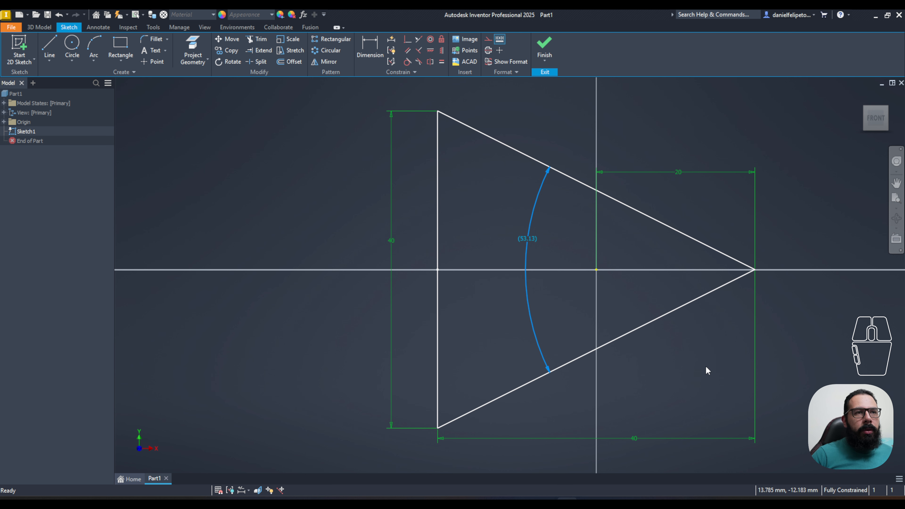
# Finish the triangle sketch and orient the model to the isometric view from the front, top and right corner
pyautogui.click(544, 43)
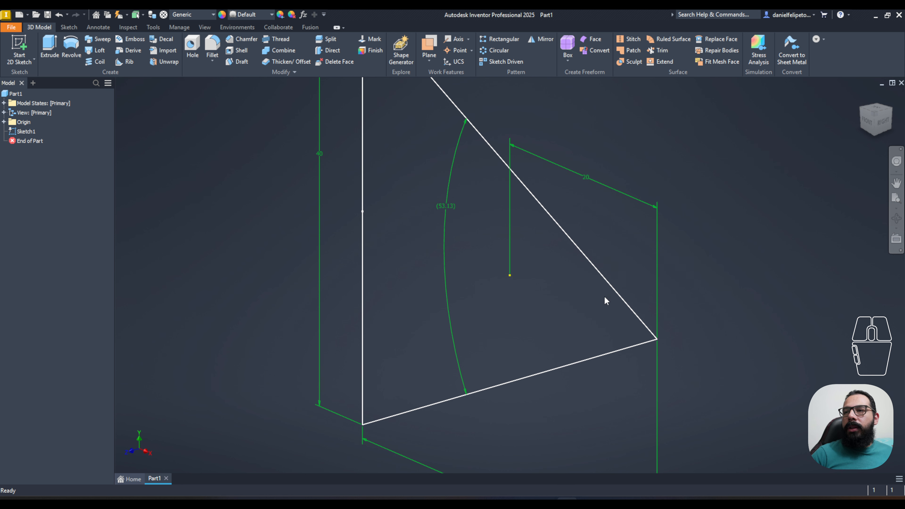
pyautogui.scroll(3, 580, 330)
pyautogui.scroll(-5, 579, 330)
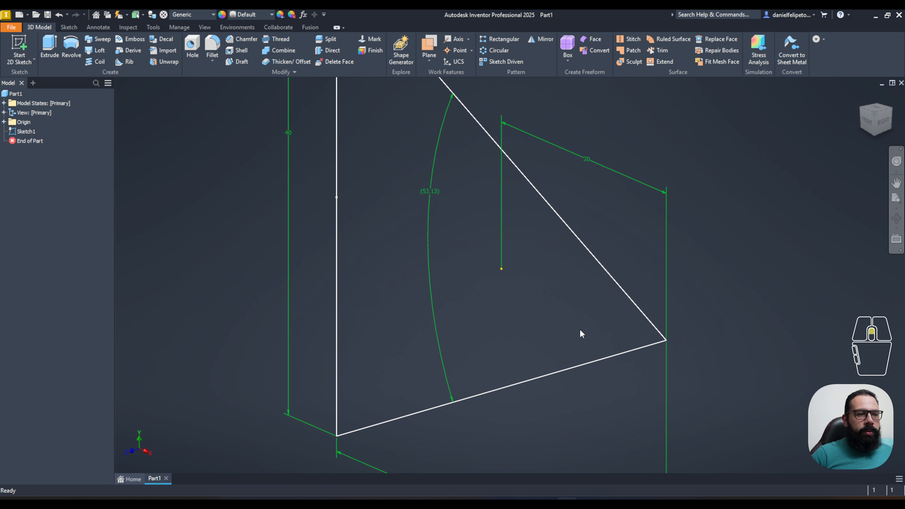
pyautogui.scroll(-2, 579, 330)
pyautogui.scroll(3, 580, 330)
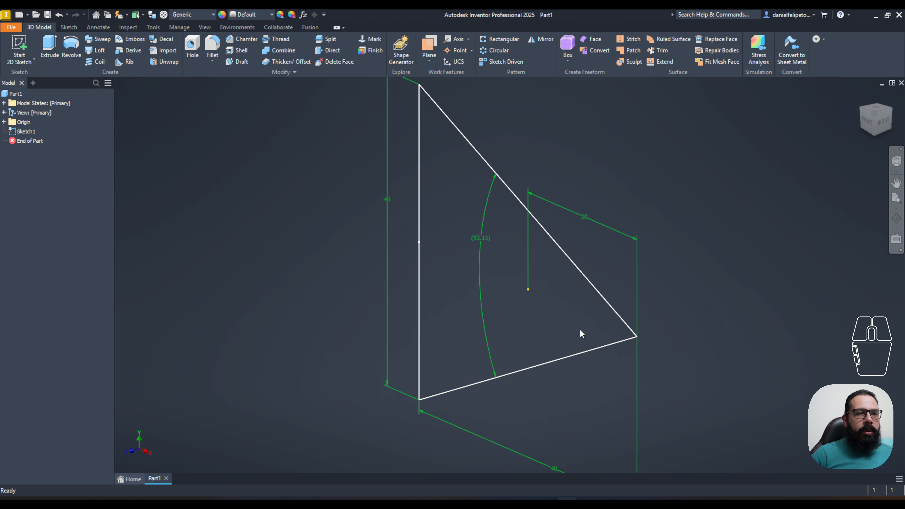
pyautogui.scroll(-2, 580, 333)
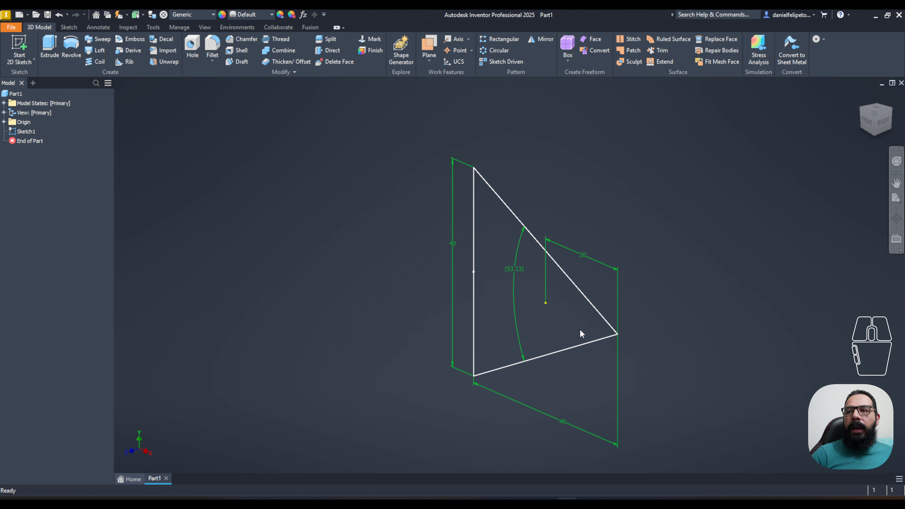
pyautogui.scroll(2, 579, 330)
pyautogui.scroll(-2, 580, 330)
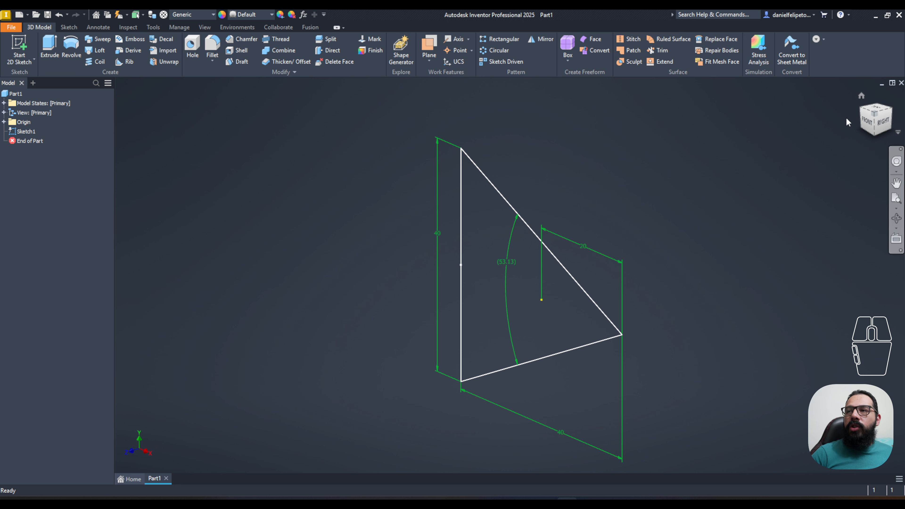
pyautogui.click(873, 115)
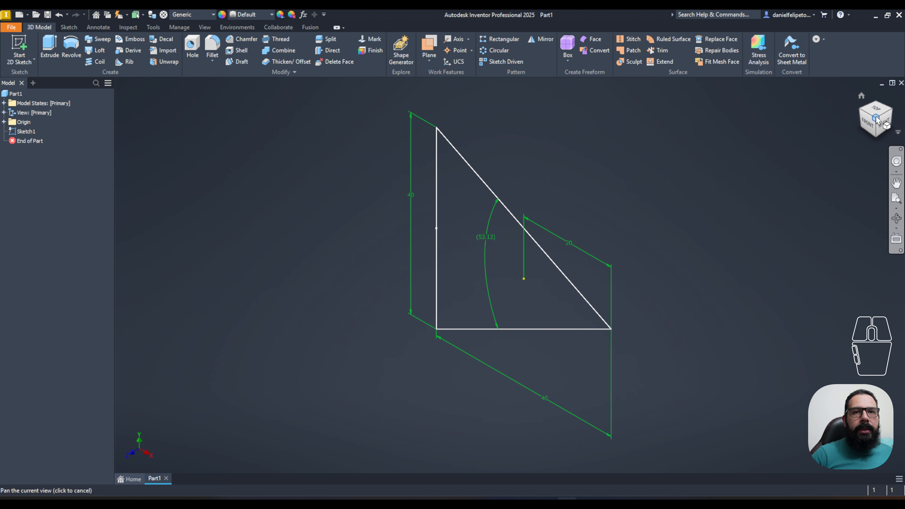
# Examine the triangle sketch from successive isometric corners around the model, including those seen from the left and back
pyautogui.click(860, 113)
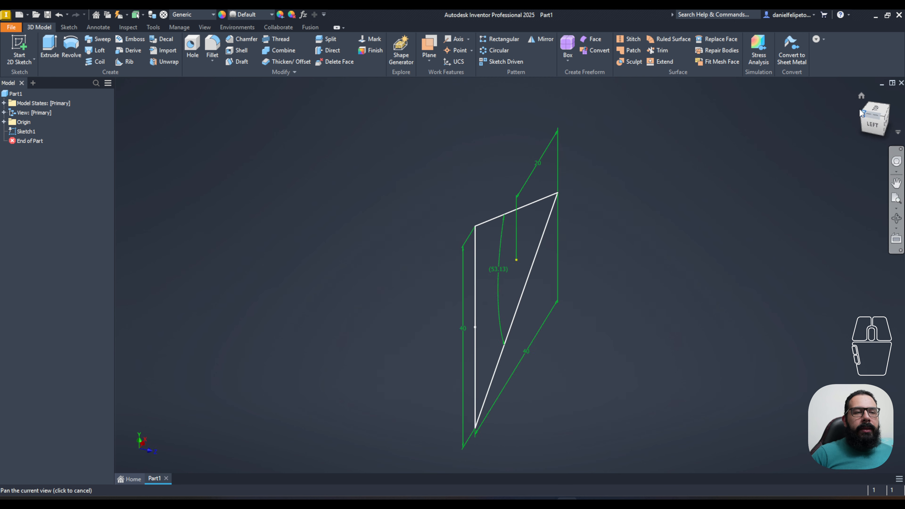
pyautogui.click(860, 113)
pyautogui.click(860, 113)
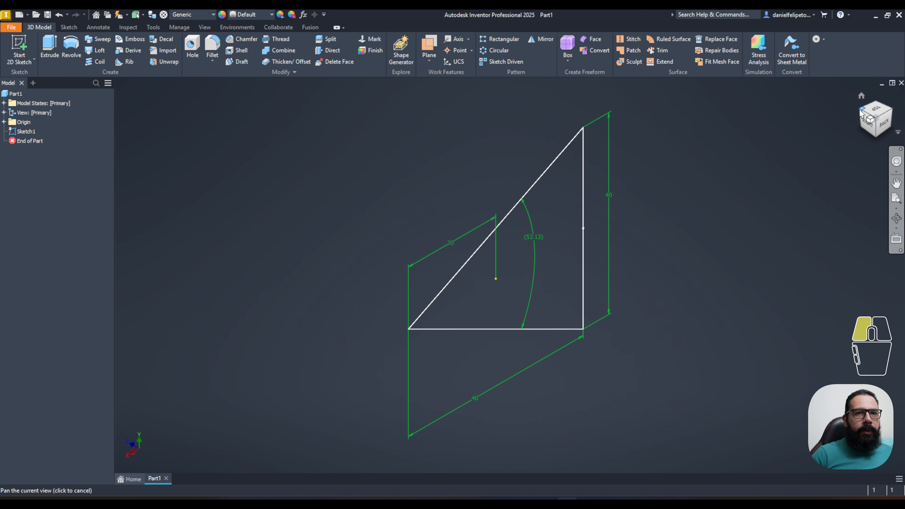
pyautogui.click(860, 113)
pyautogui.click(859, 113)
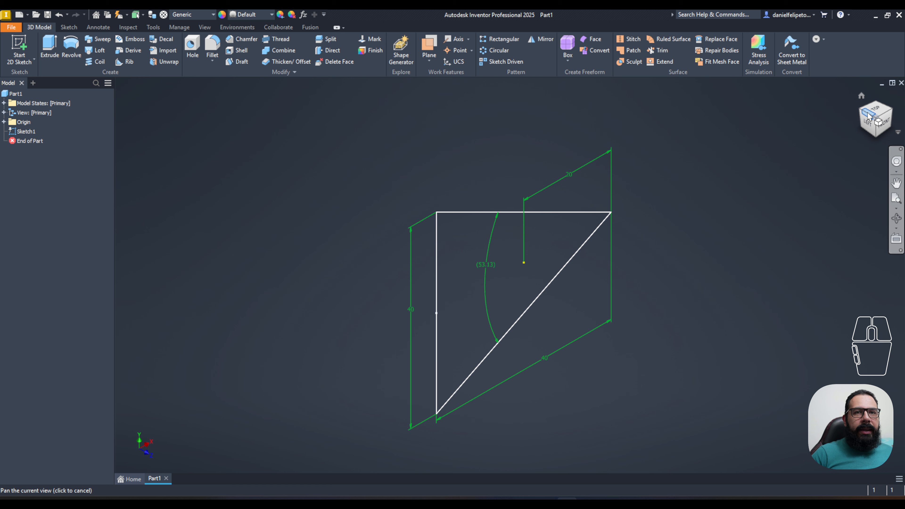
pyautogui.click(867, 119)
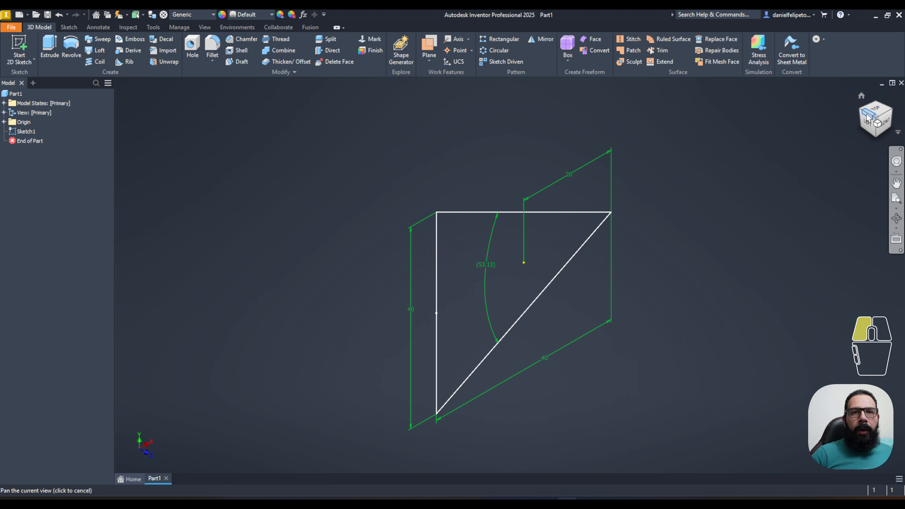
pyautogui.click(877, 107)
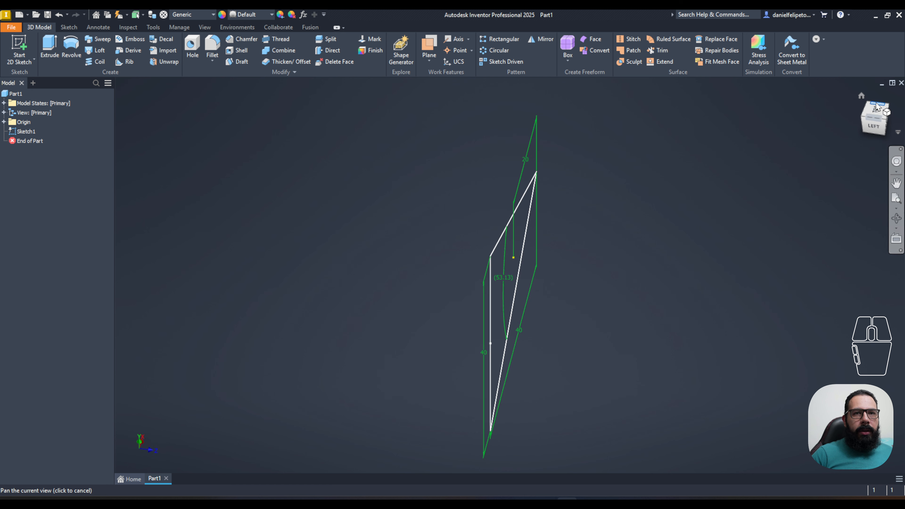
# Inspect the triangle sketch straight on from the front and right, and turn through the adjacent side views back to the front
pyautogui.click(863, 125)
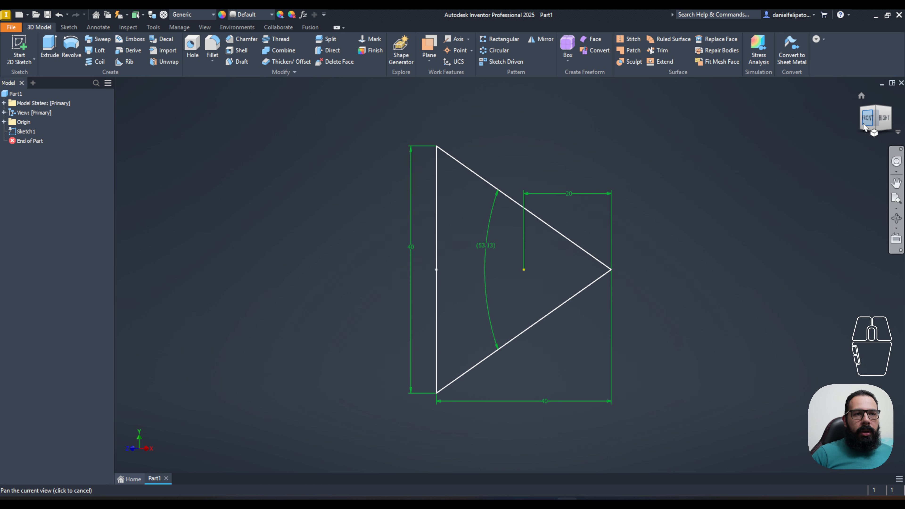
pyautogui.click(879, 120)
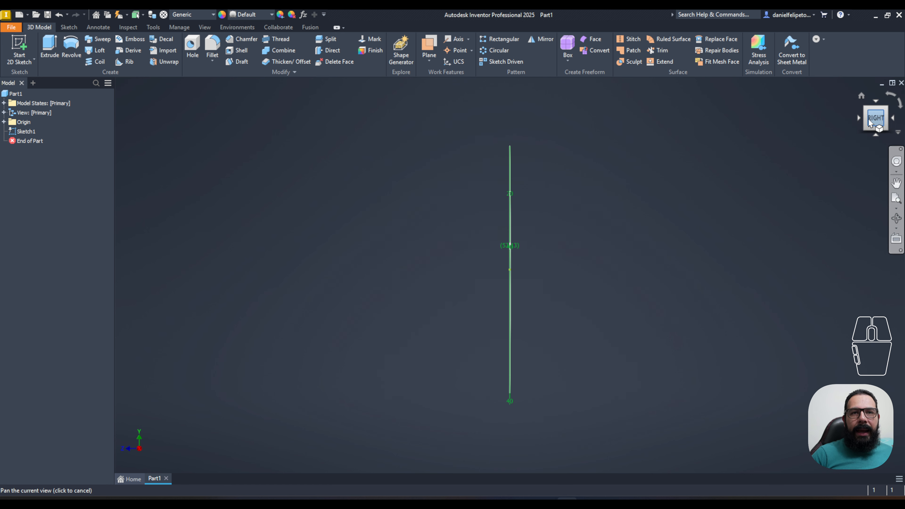
pyautogui.click(859, 118)
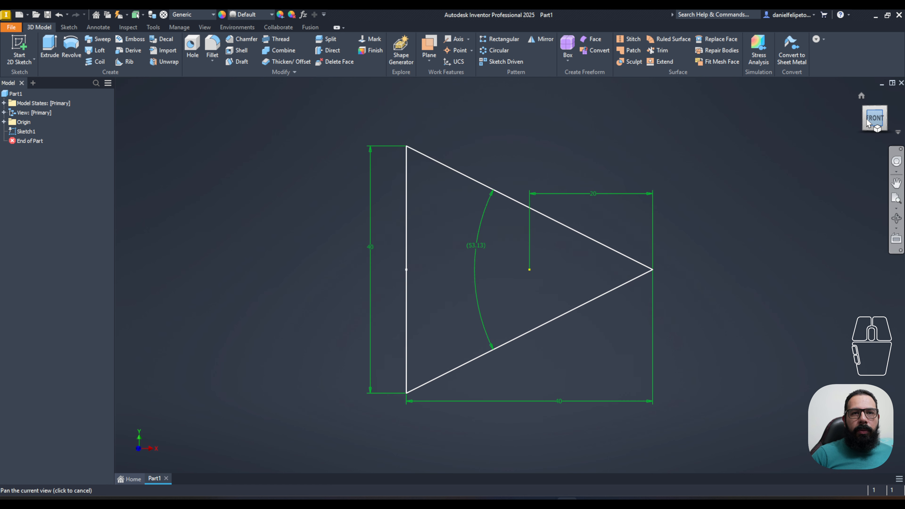
pyautogui.click(857, 117)
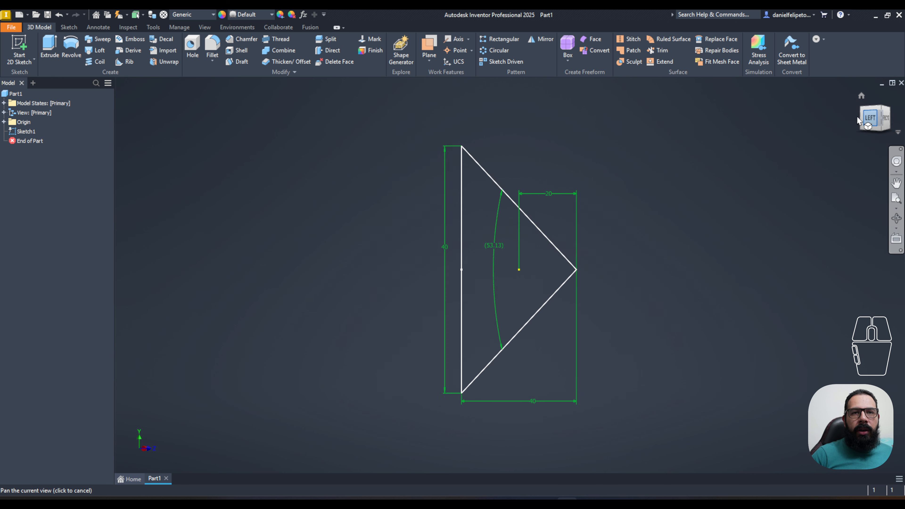
pyautogui.click(857, 117)
pyautogui.click(857, 116)
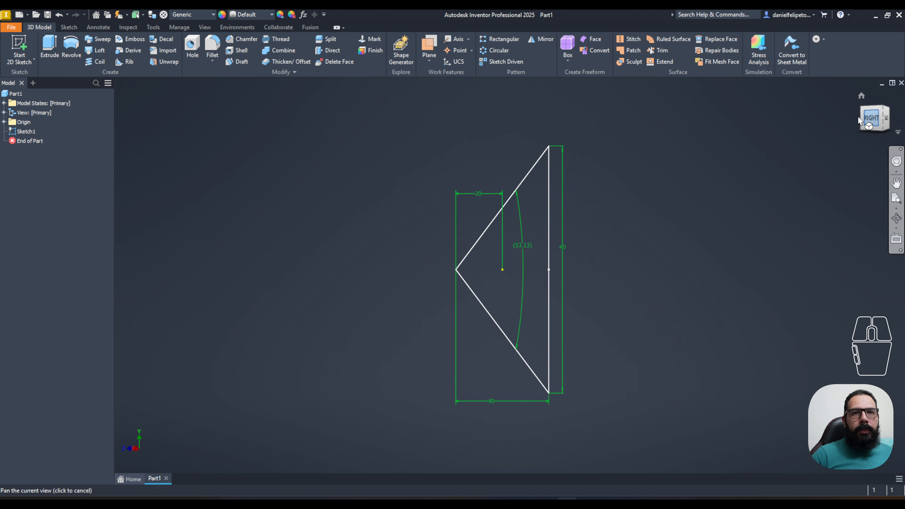
pyautogui.click(857, 116)
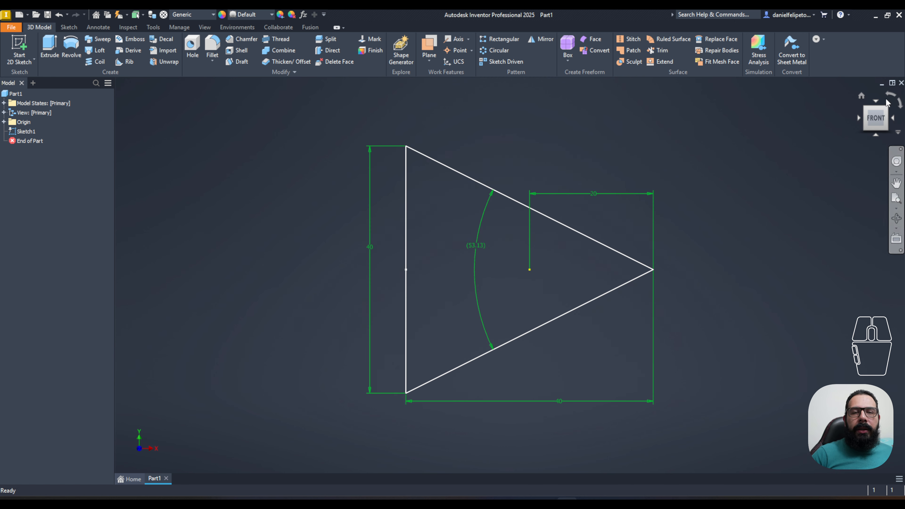
# Roll the front view of the triangle in quarter turns in both directions and restore the home view
pyautogui.click(899, 104)
pyautogui.click(899, 104)
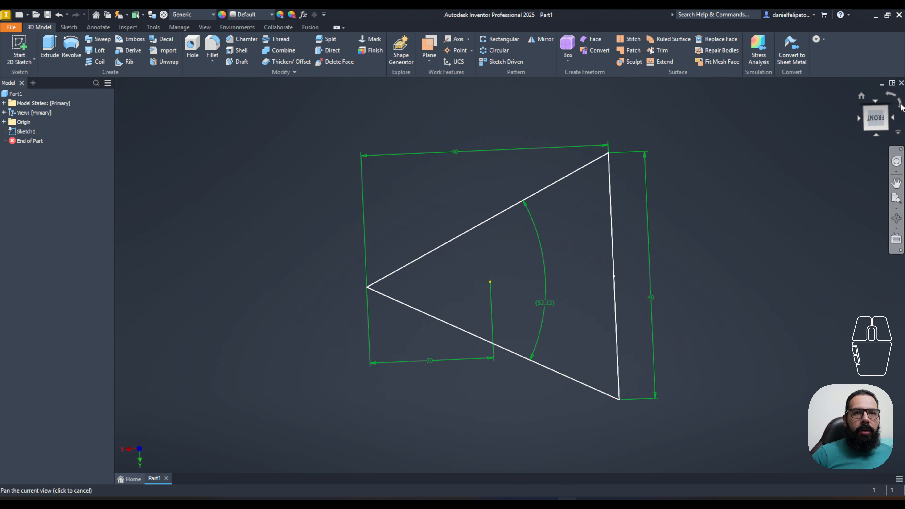
pyautogui.click(890, 94)
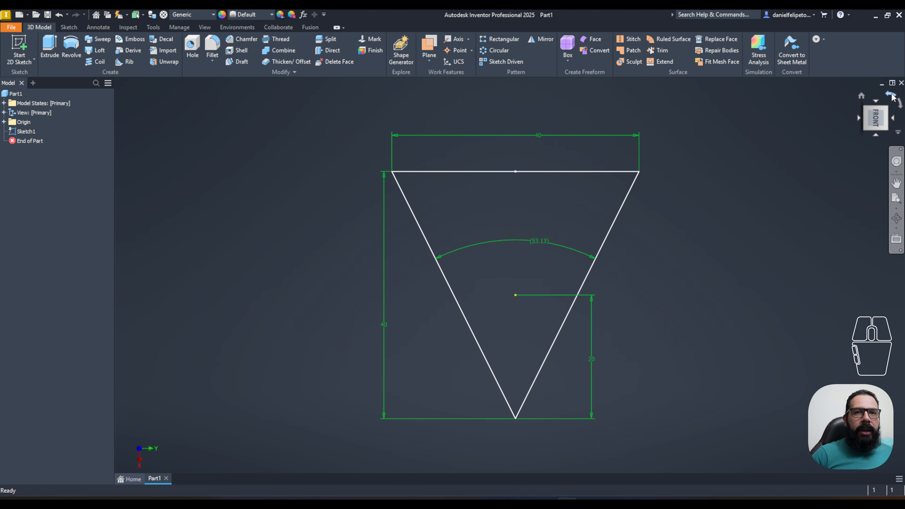
pyautogui.click(891, 95)
pyautogui.click(890, 95)
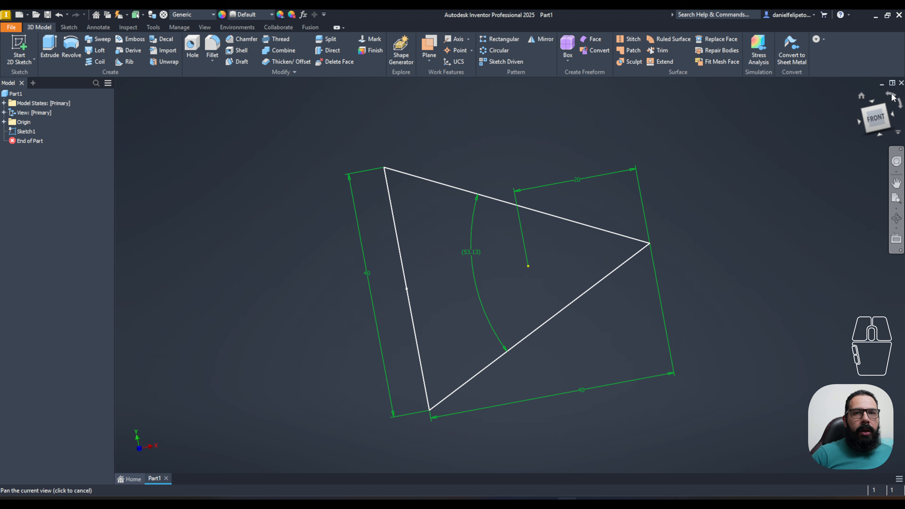
pyautogui.click(890, 95)
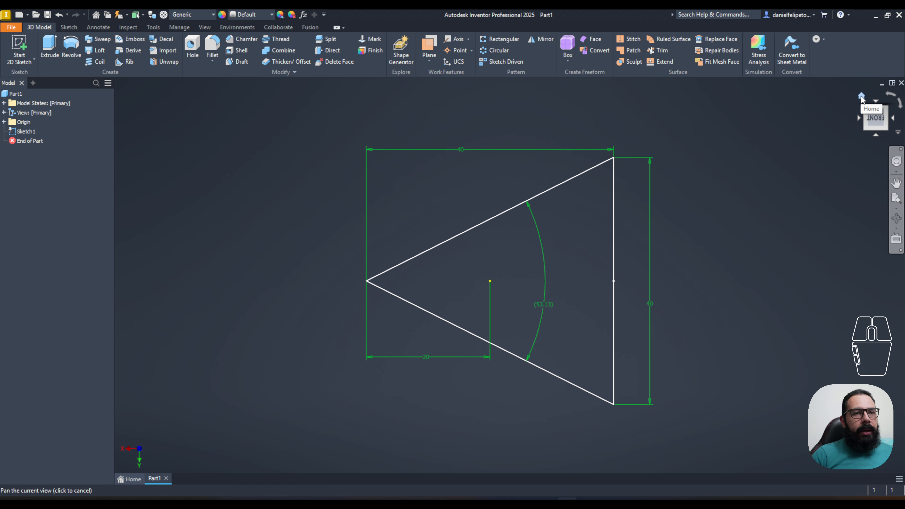
pyautogui.click(861, 97)
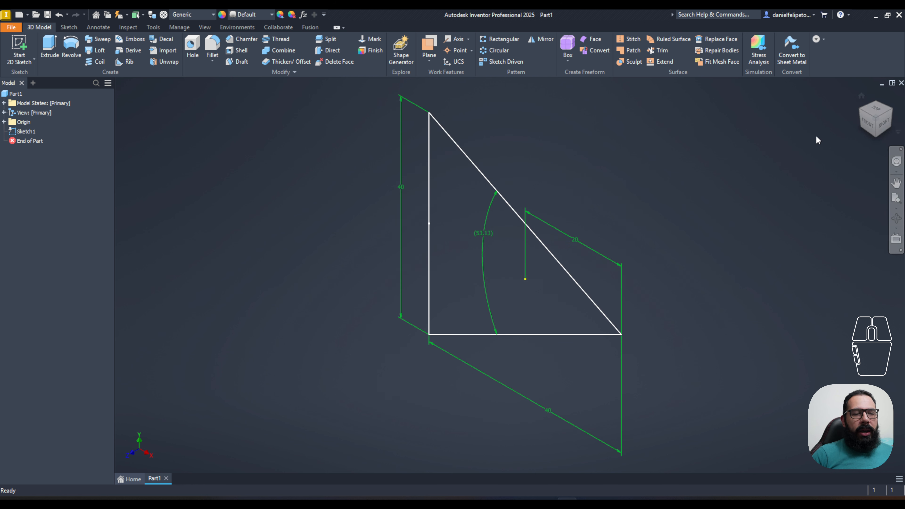